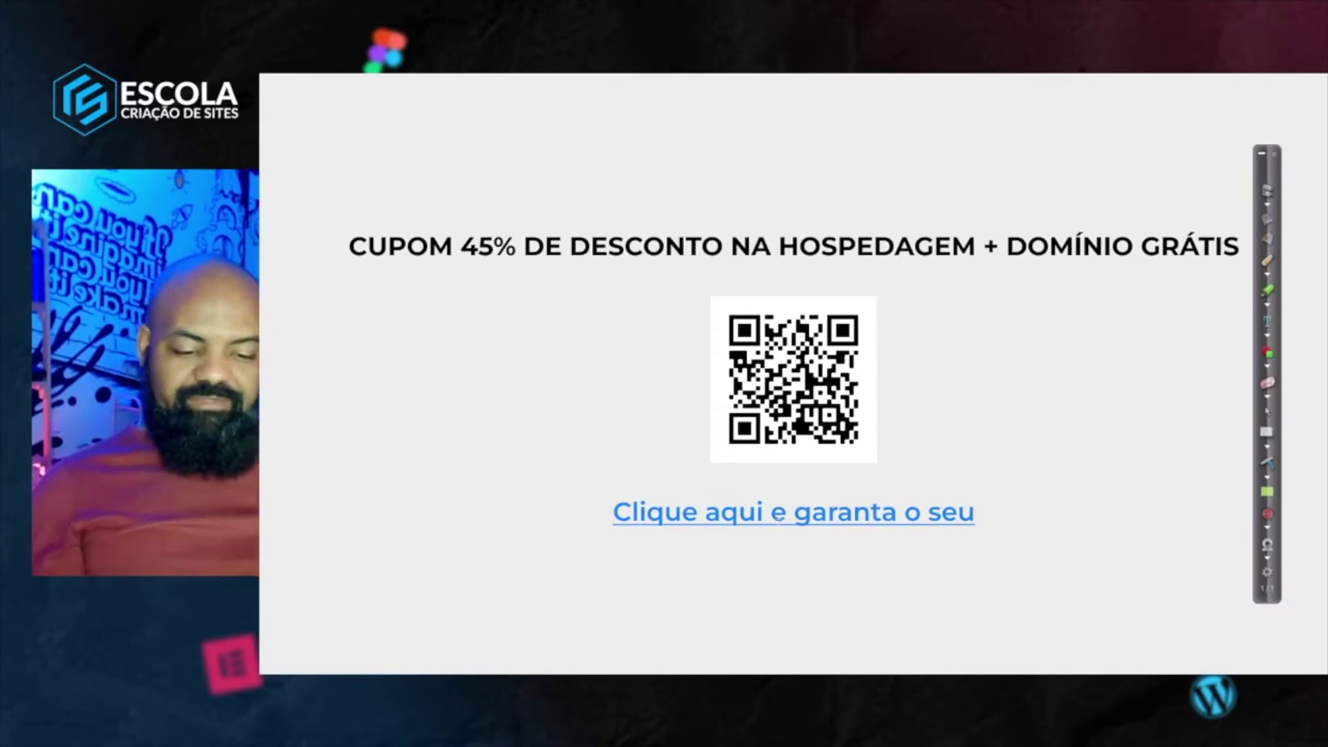
# Search HostGator for the domain name casadosbolo with the .com.br extension
pyautogui.click(779, 518)
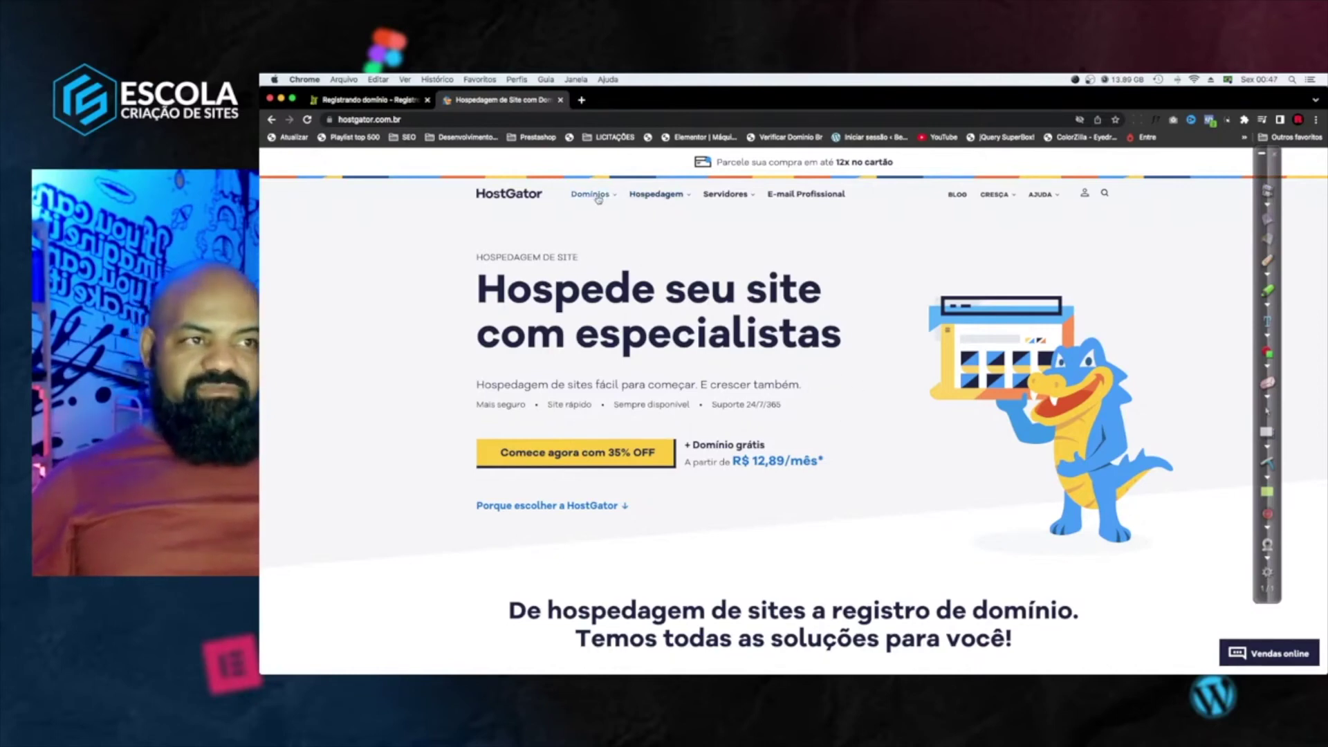
pyautogui.click(657, 195)
pyautogui.click(614, 196)
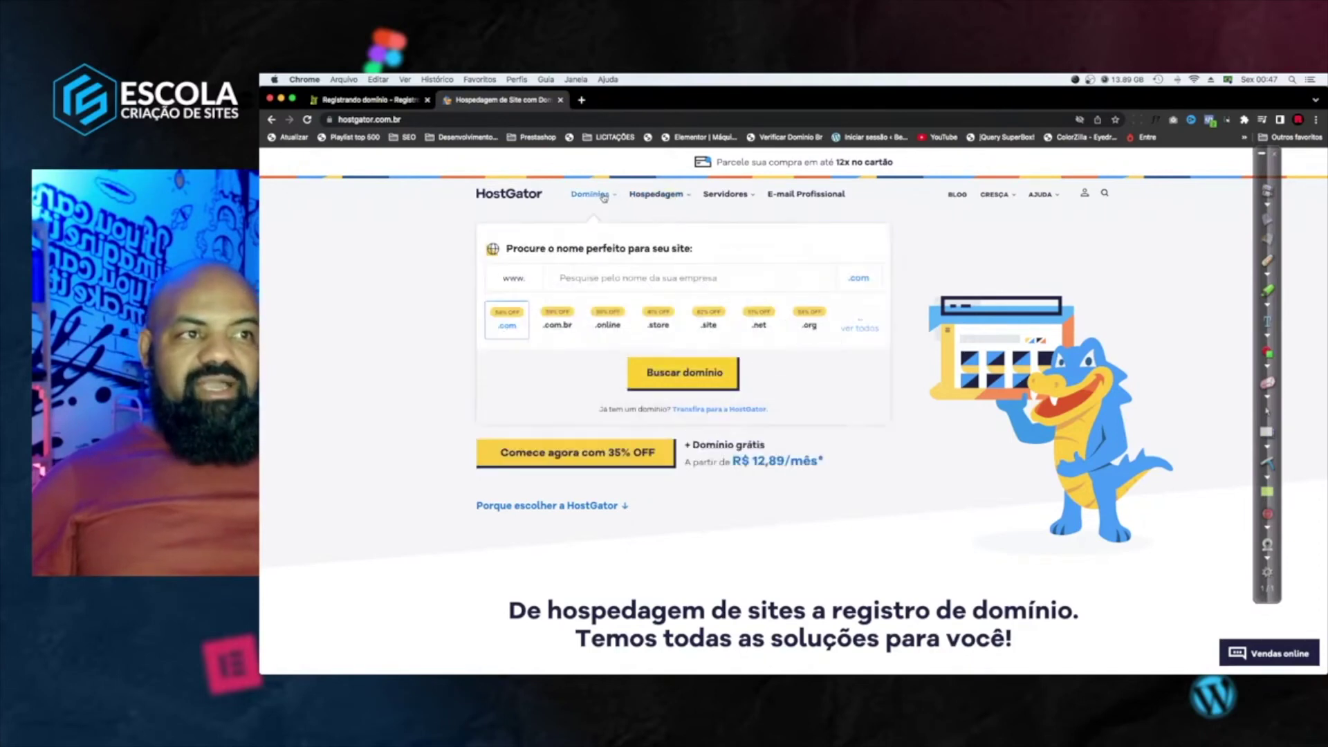
pyautogui.click(566, 326)
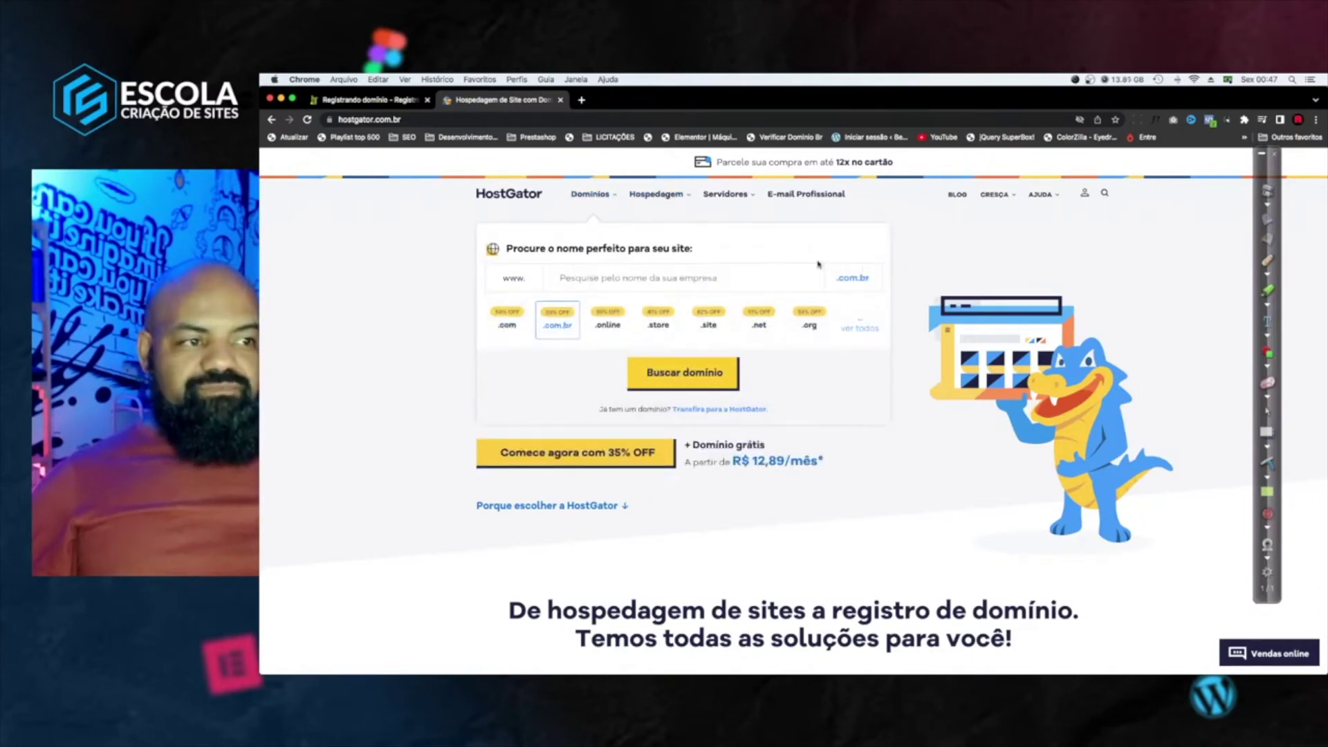
pyautogui.click(678, 278)
pyautogui.write('c')
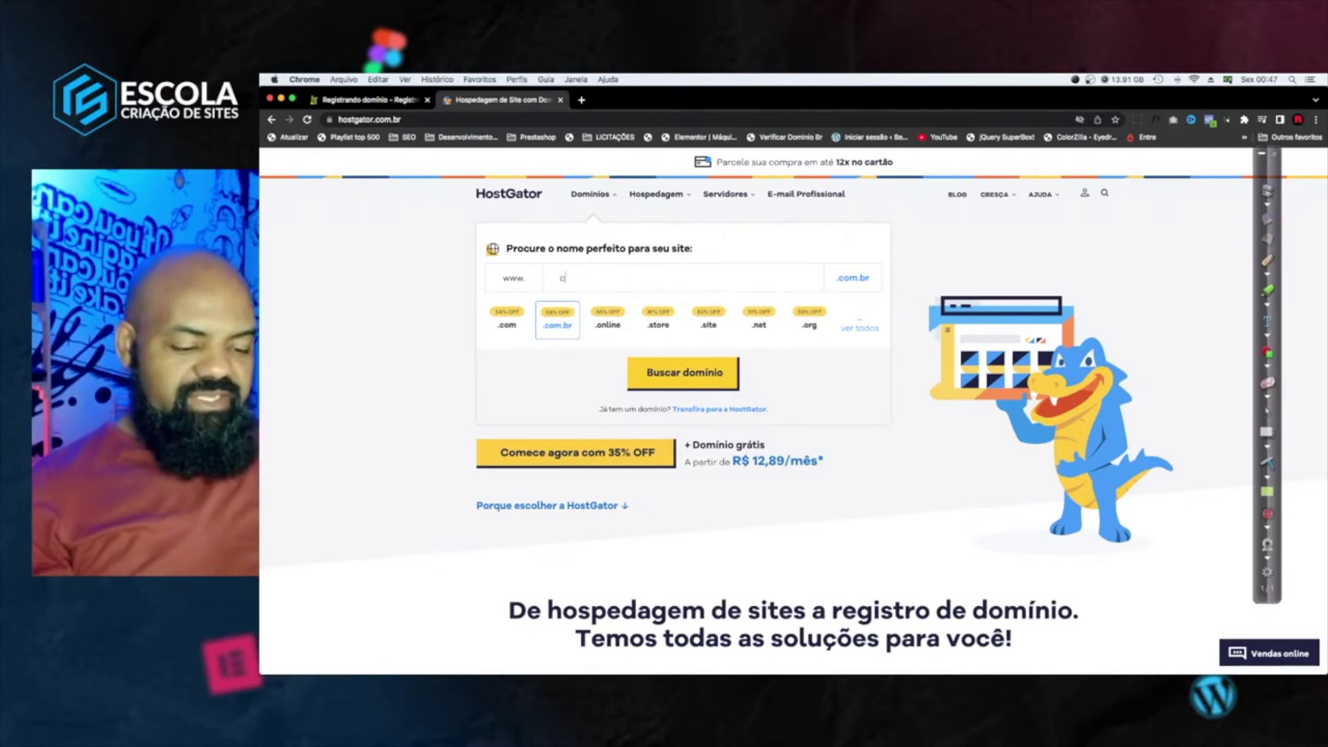
pyautogui.write('asadios')
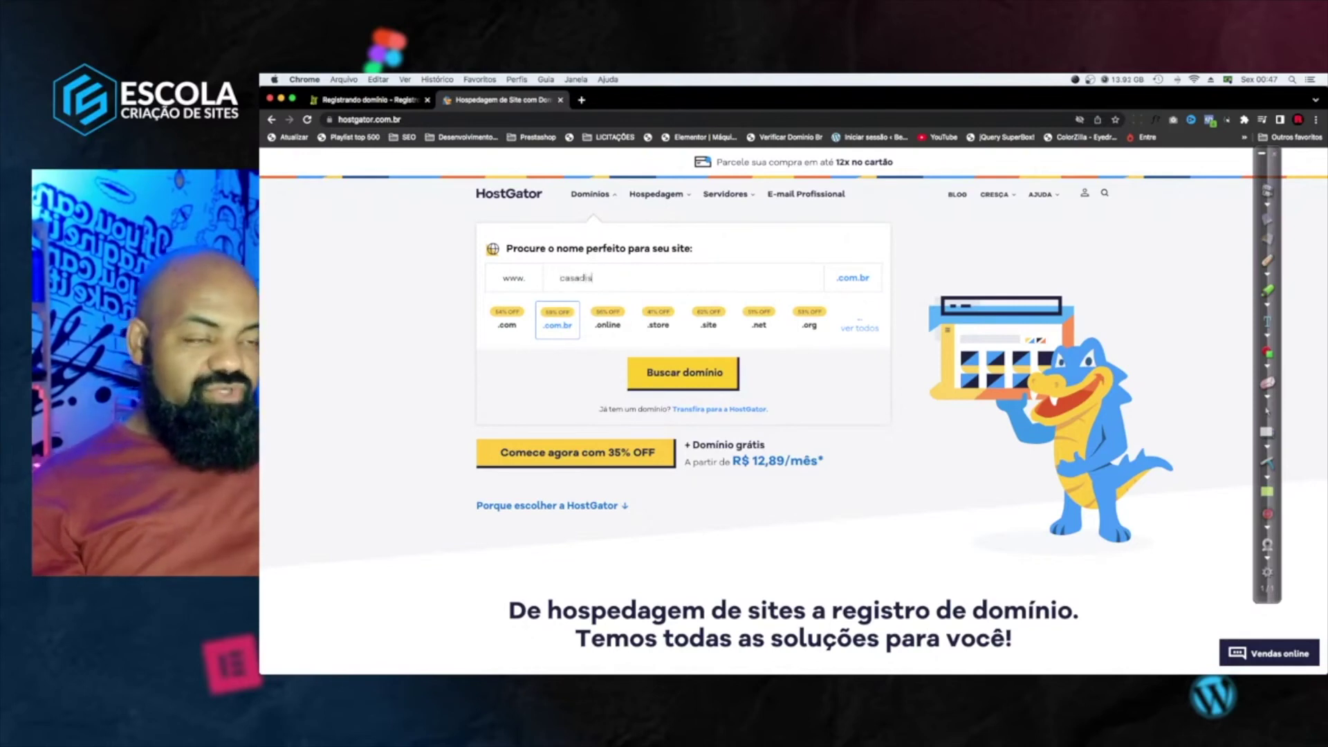
pyautogui.write('bolos.com.br')
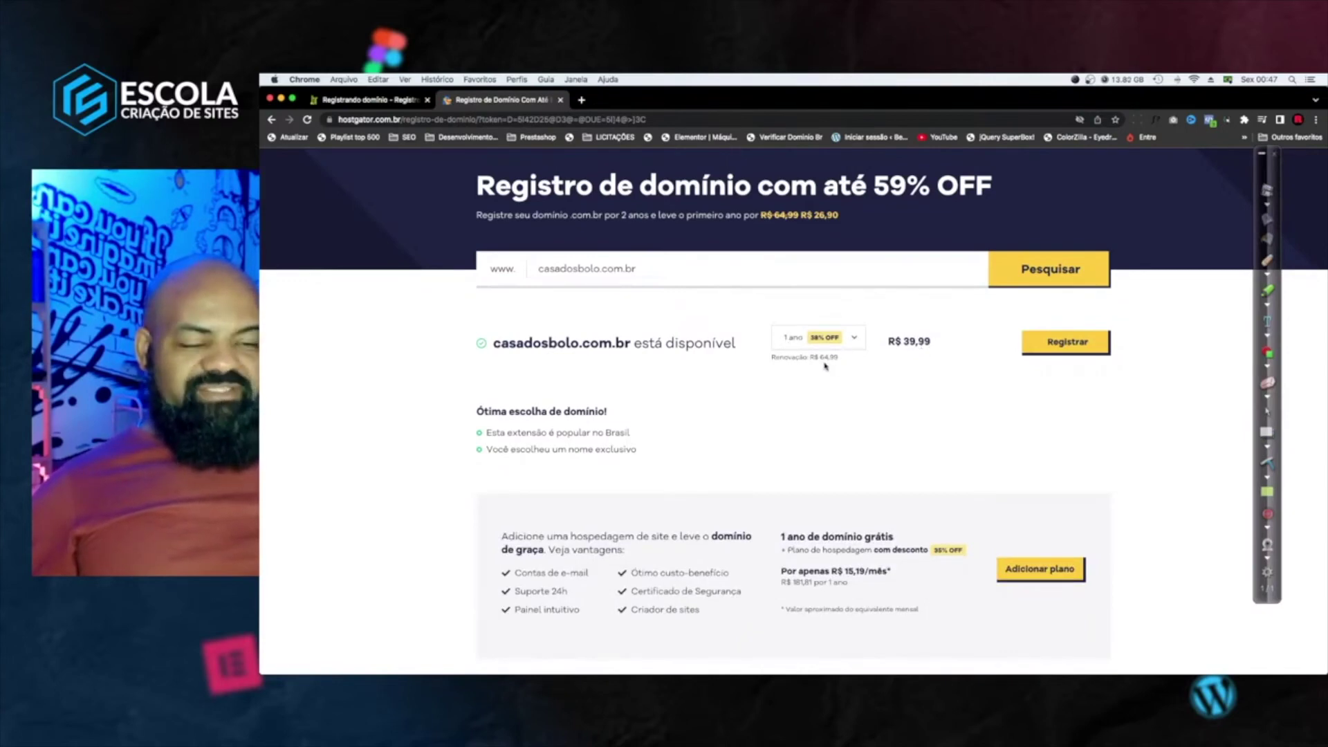
# Set the domain's registration period to 2 years and highlight the second-year price
pyautogui.click(861, 344)
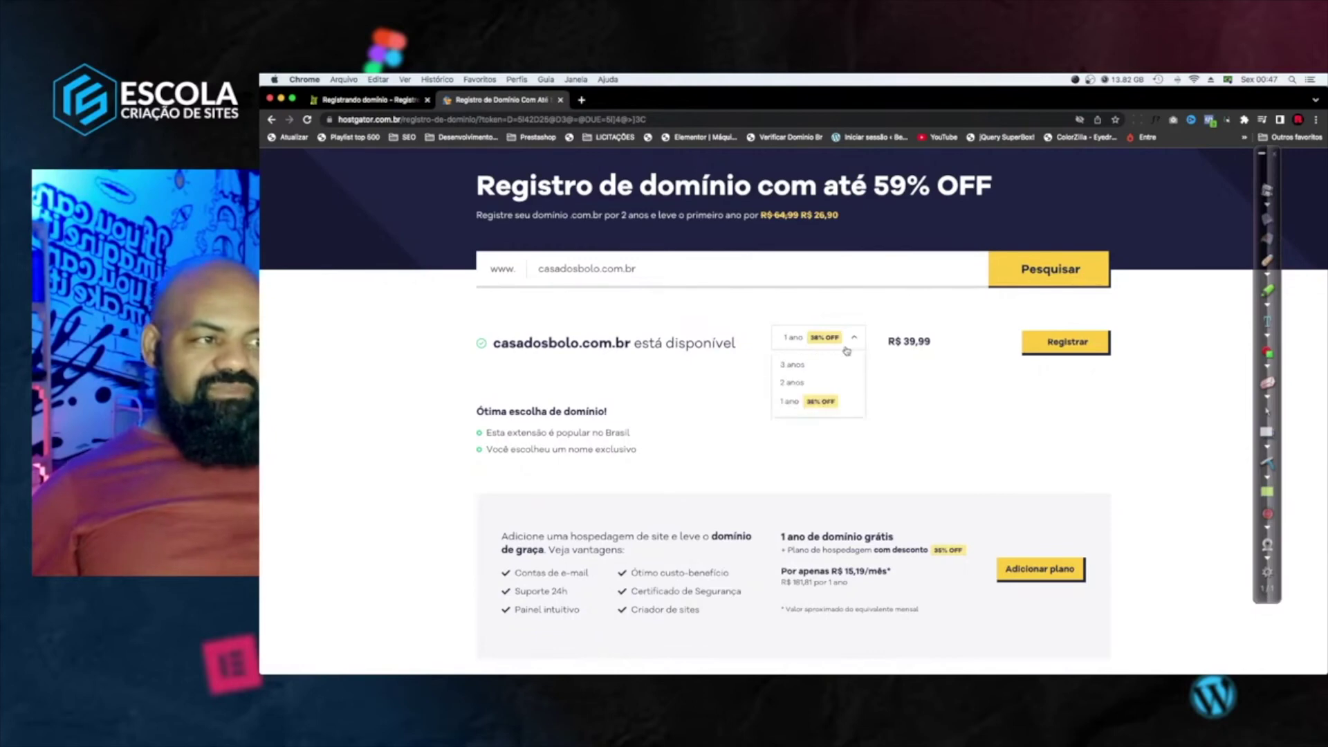
pyautogui.click(819, 382)
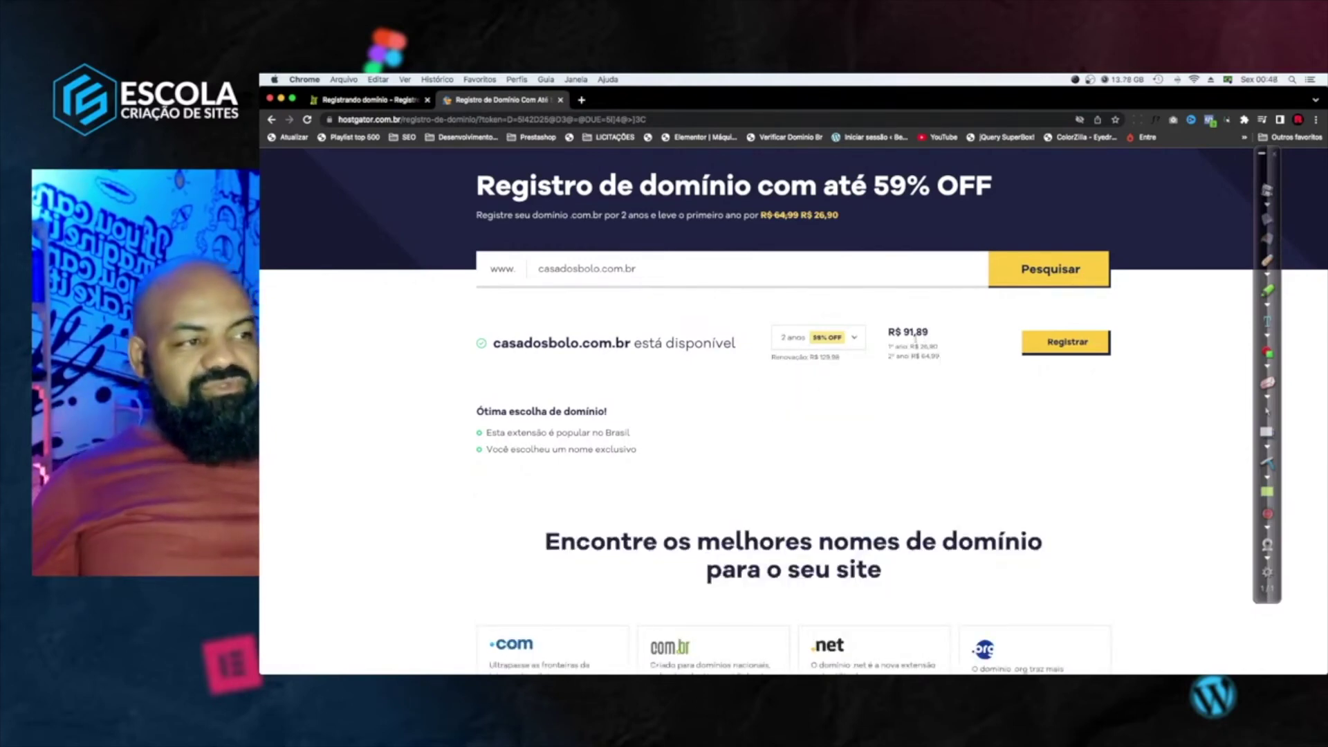
pyautogui.moveTo(938, 355); pyautogui.dragTo(911, 357)
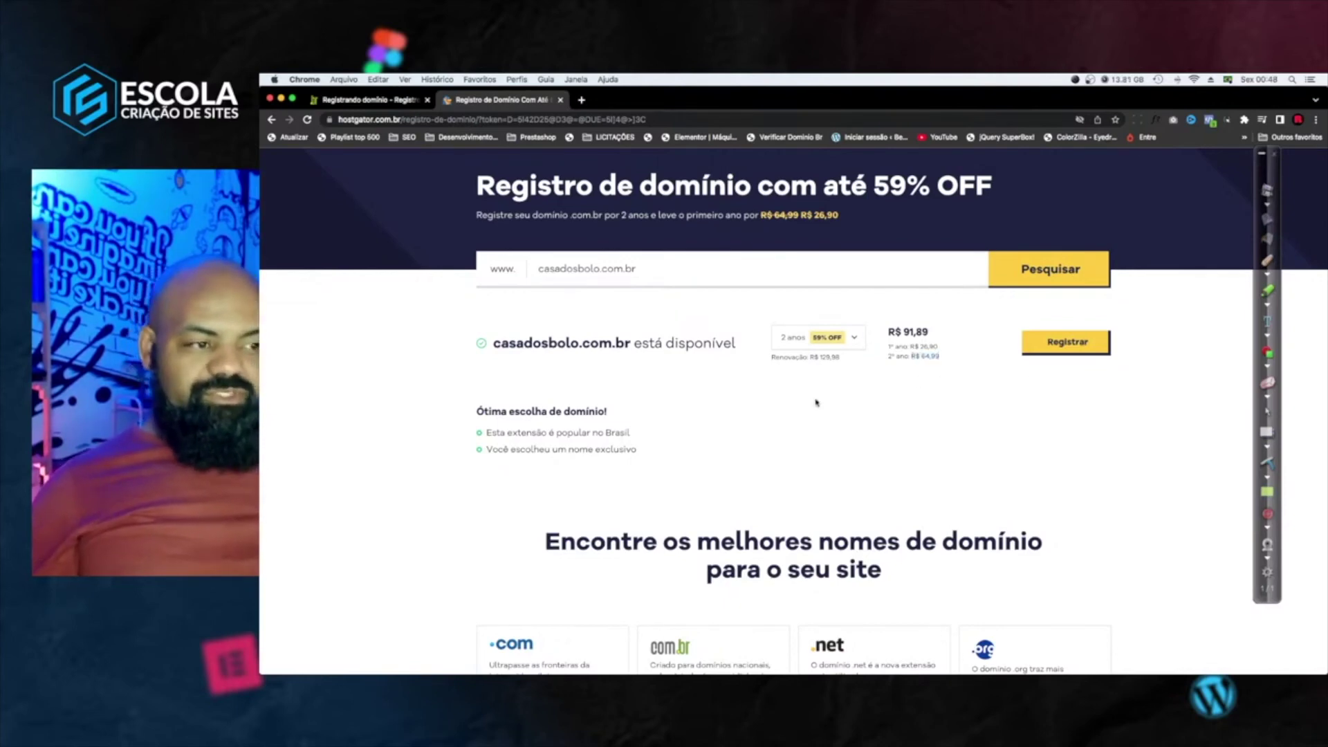
pyautogui.click(905, 378)
# Open the website hosting plans page and compare the Hospedagem P, M and Turbo plans
pyautogui.scroll(1, 876, 367)
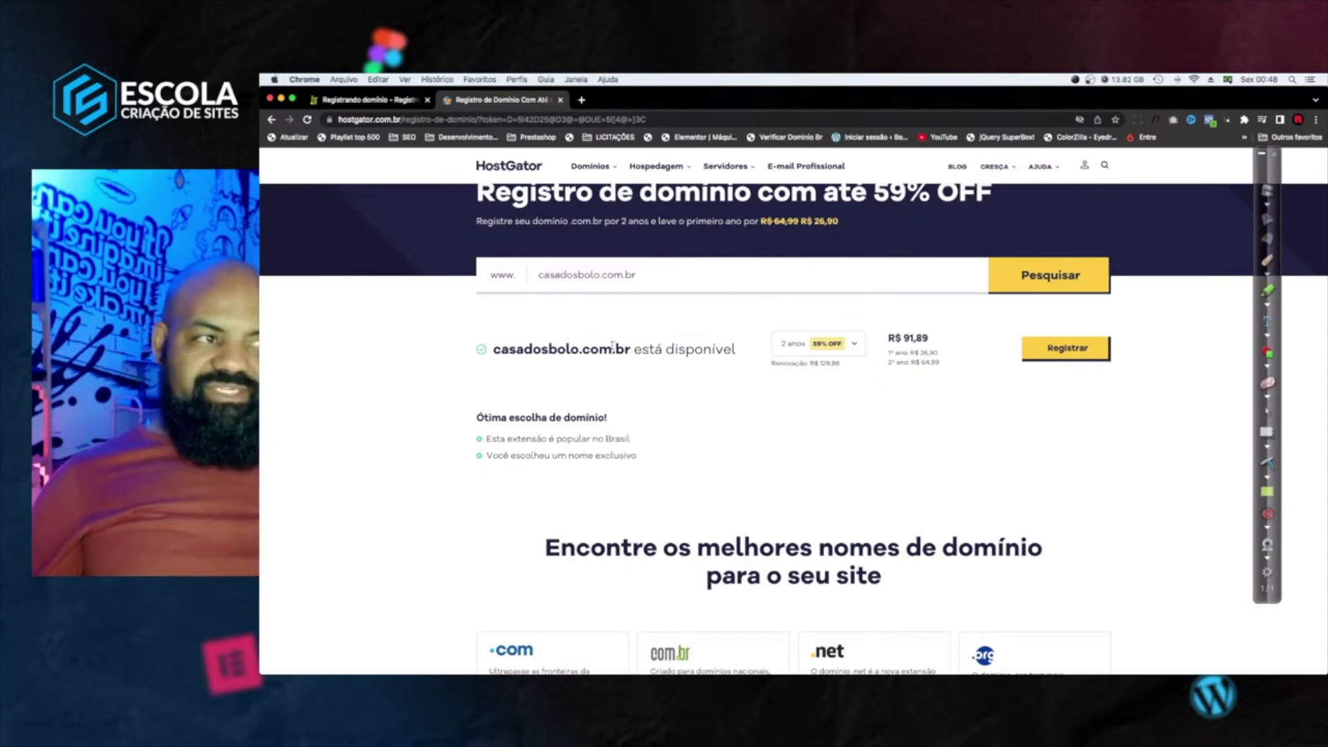
pyautogui.scroll(1, 608, 340)
pyautogui.scroll(3, 608, 340)
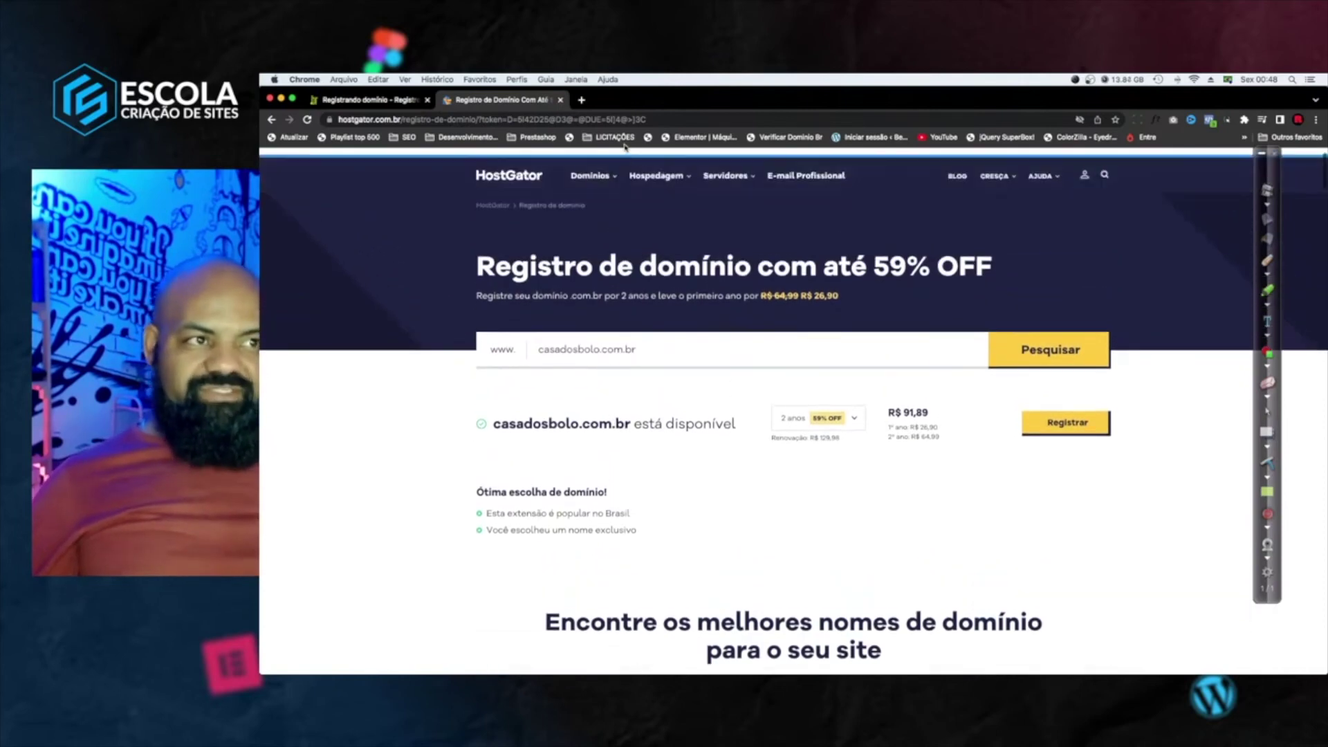
pyautogui.click(690, 182)
pyautogui.click(607, 242)
pyautogui.scroll(-5, 602, 241)
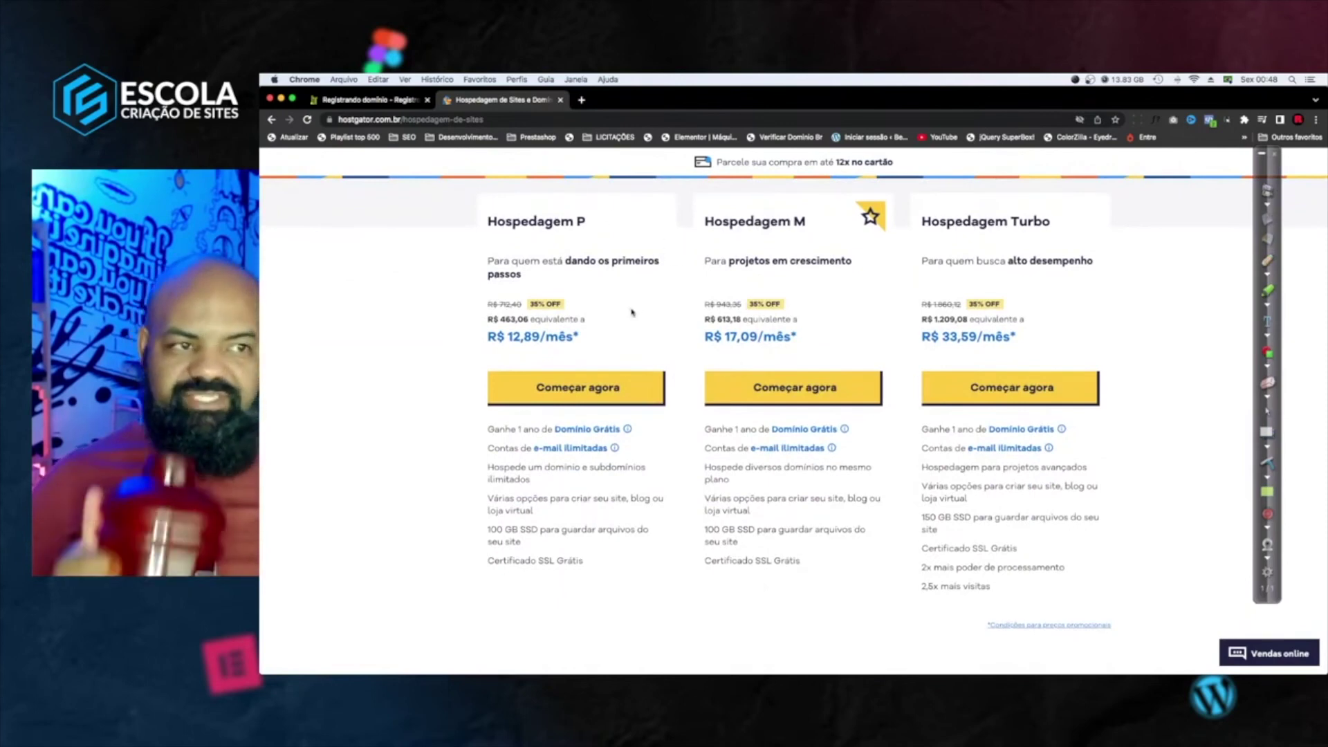
pyautogui.scroll(1, 674, 346)
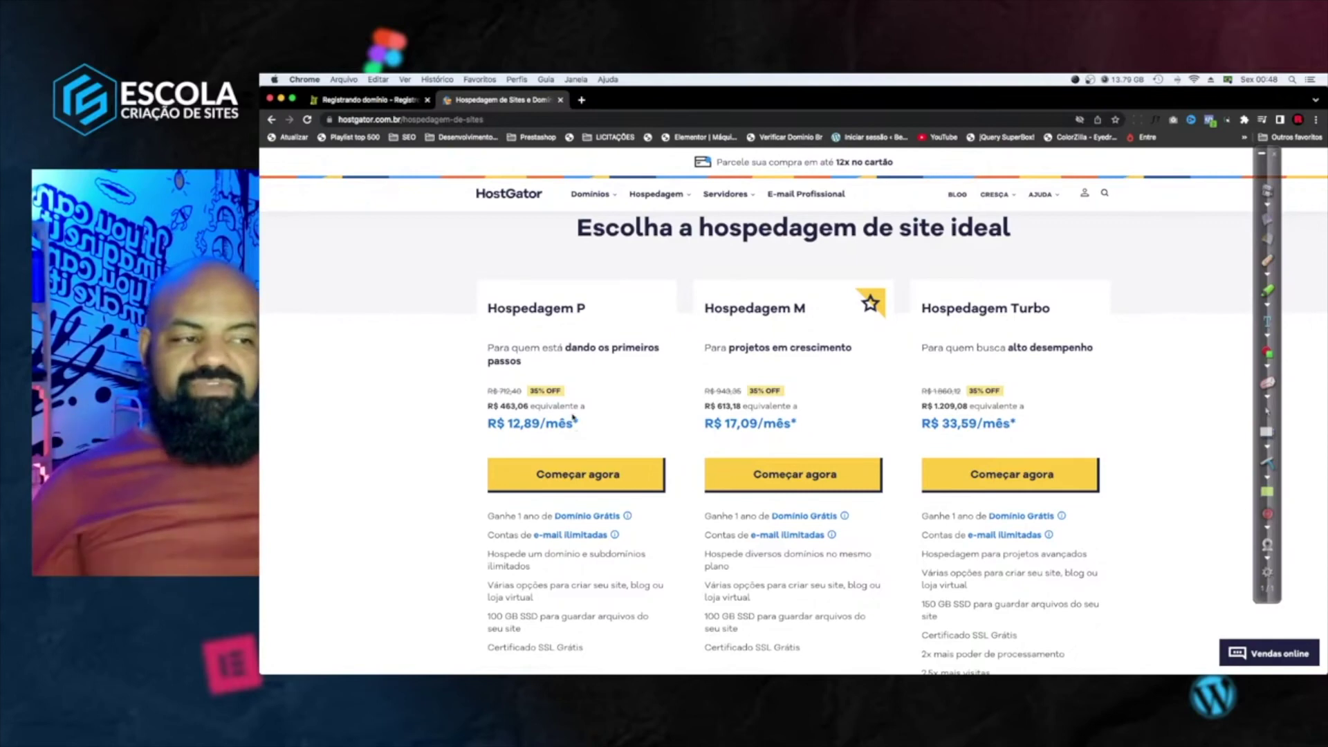
pyautogui.scroll(-2, 648, 440)
pyautogui.scroll(3, 673, 418)
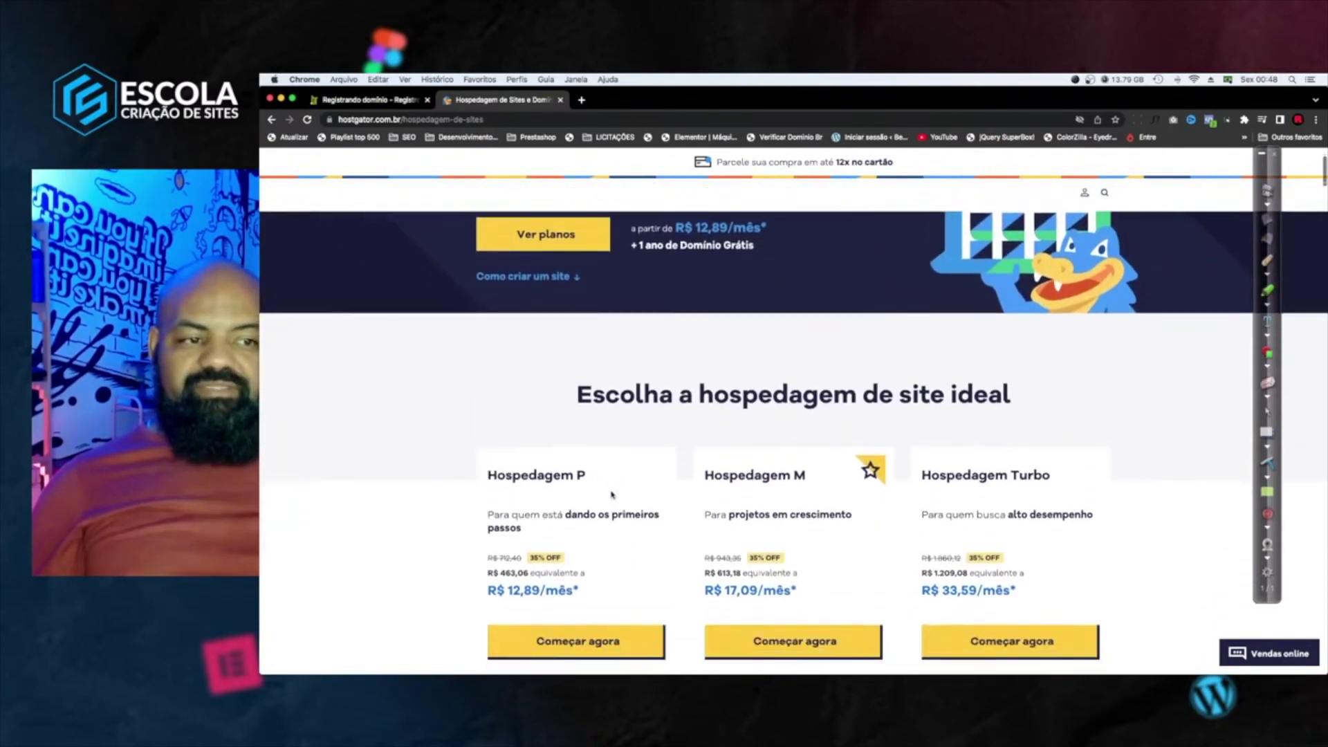
# Start an order for the Hospedagem P plan, compare the subscription periods and choose the 1-year option
pyautogui.click(618, 587)
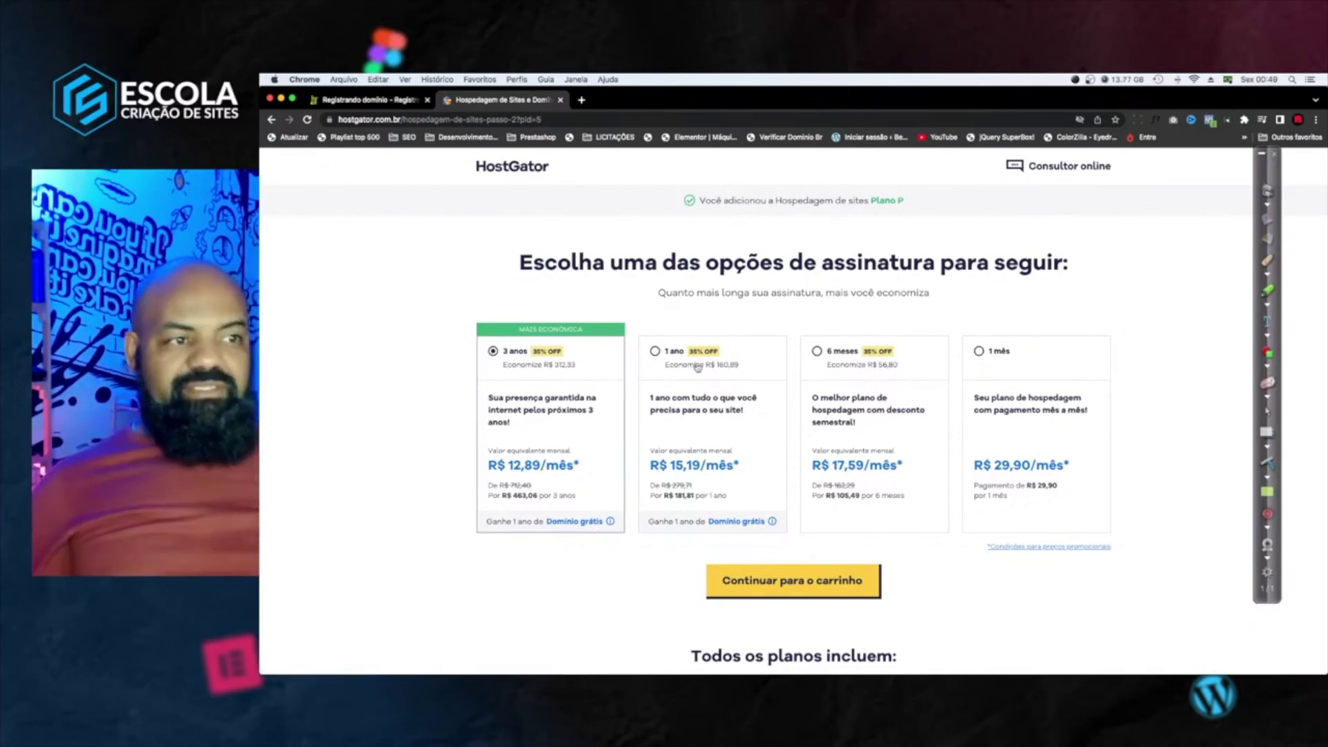
pyautogui.click(978, 352)
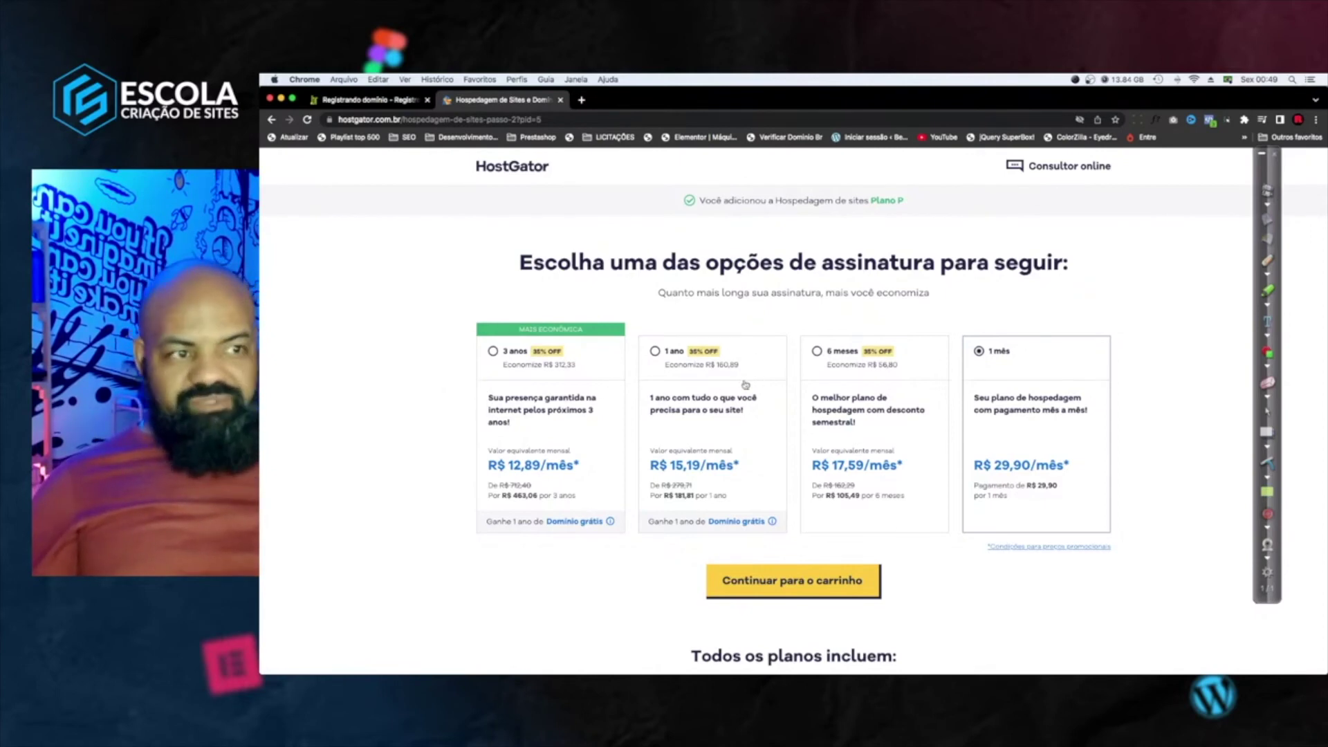
pyautogui.scroll(-1, 737, 337)
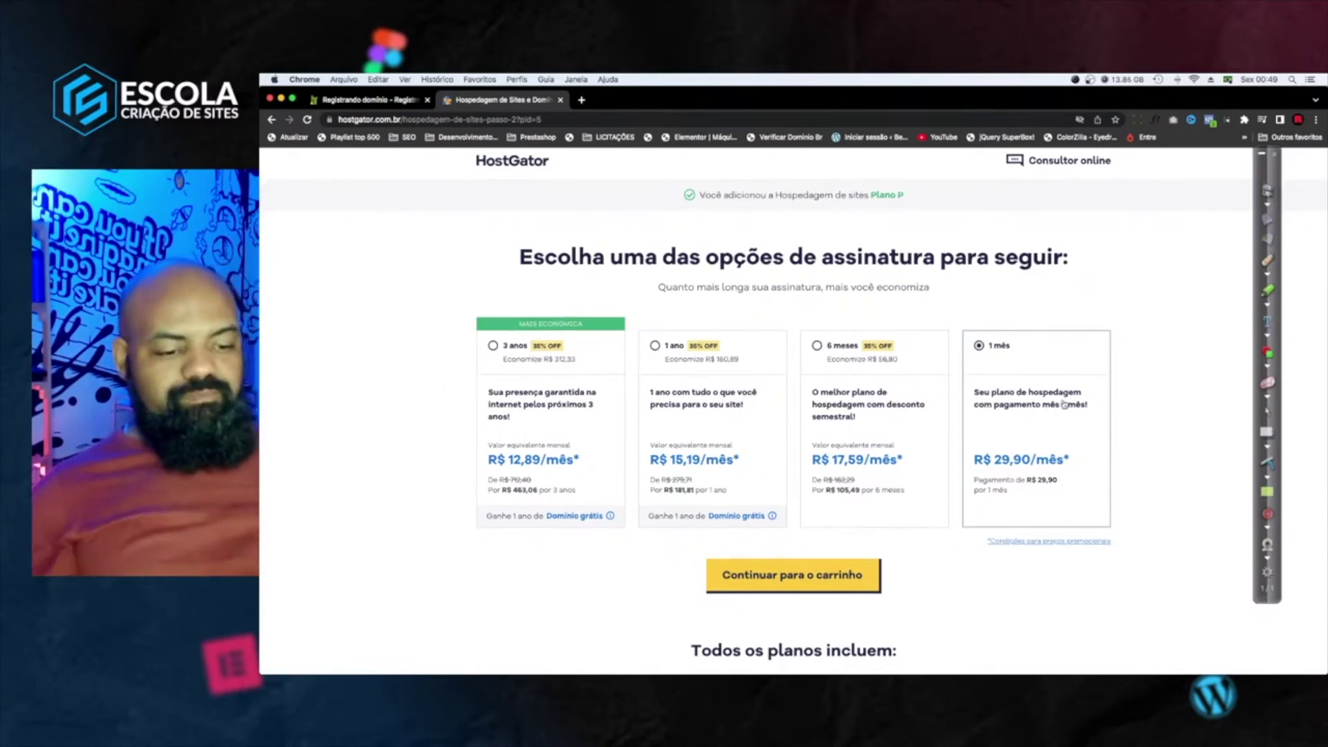
pyautogui.scroll(1, 799, 377)
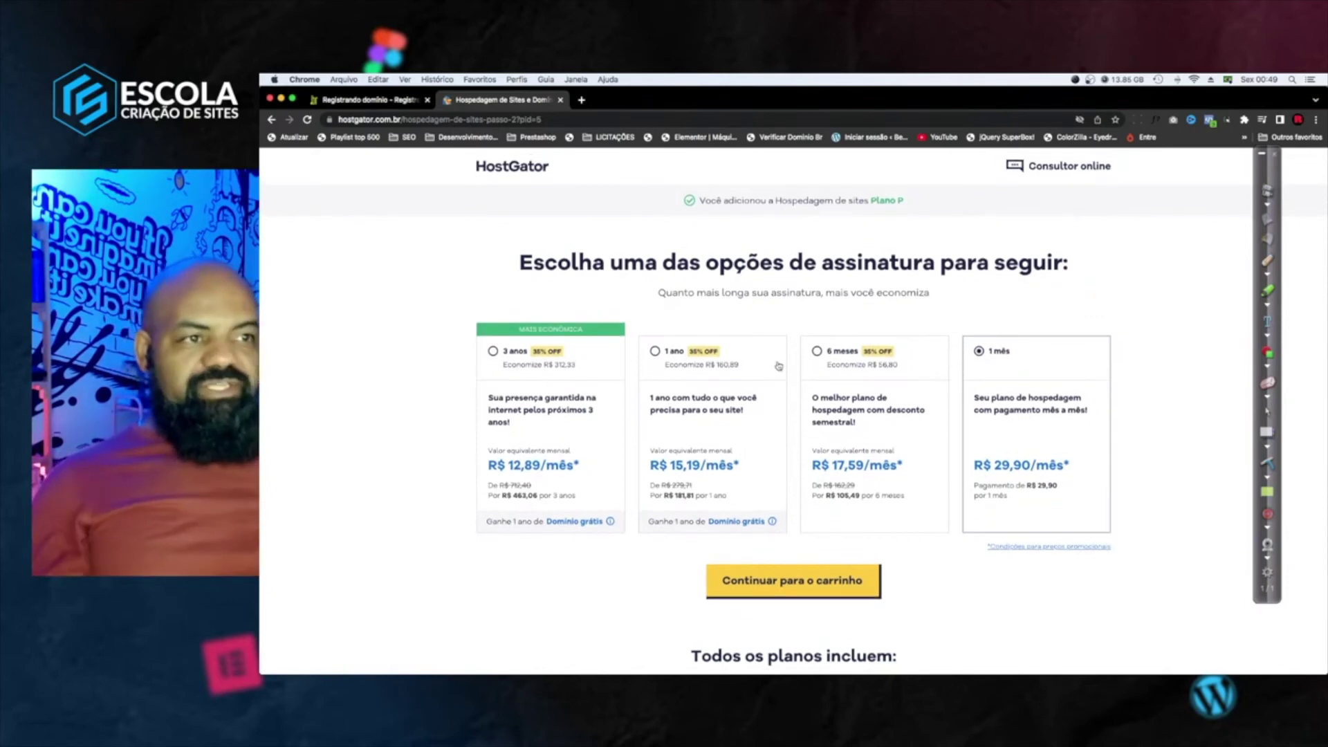
pyautogui.scroll(-1, 799, 377)
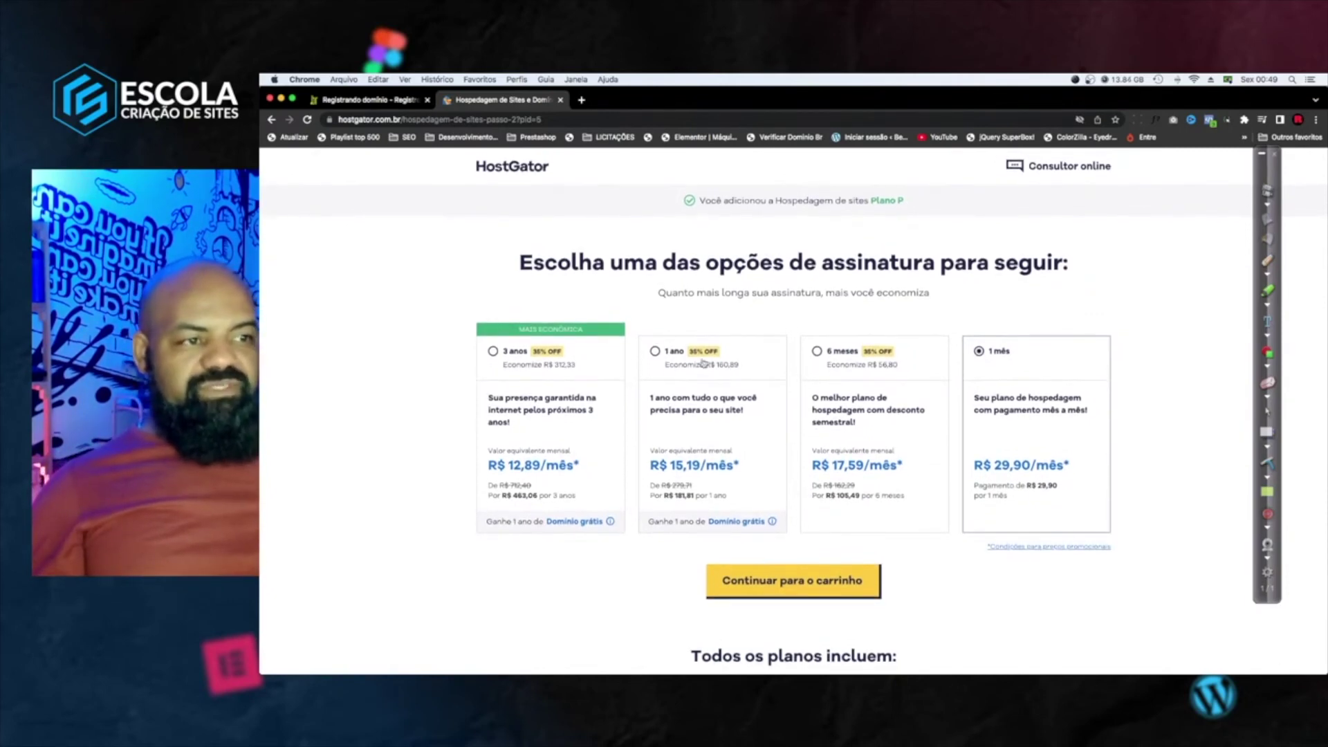
pyautogui.click(655, 352)
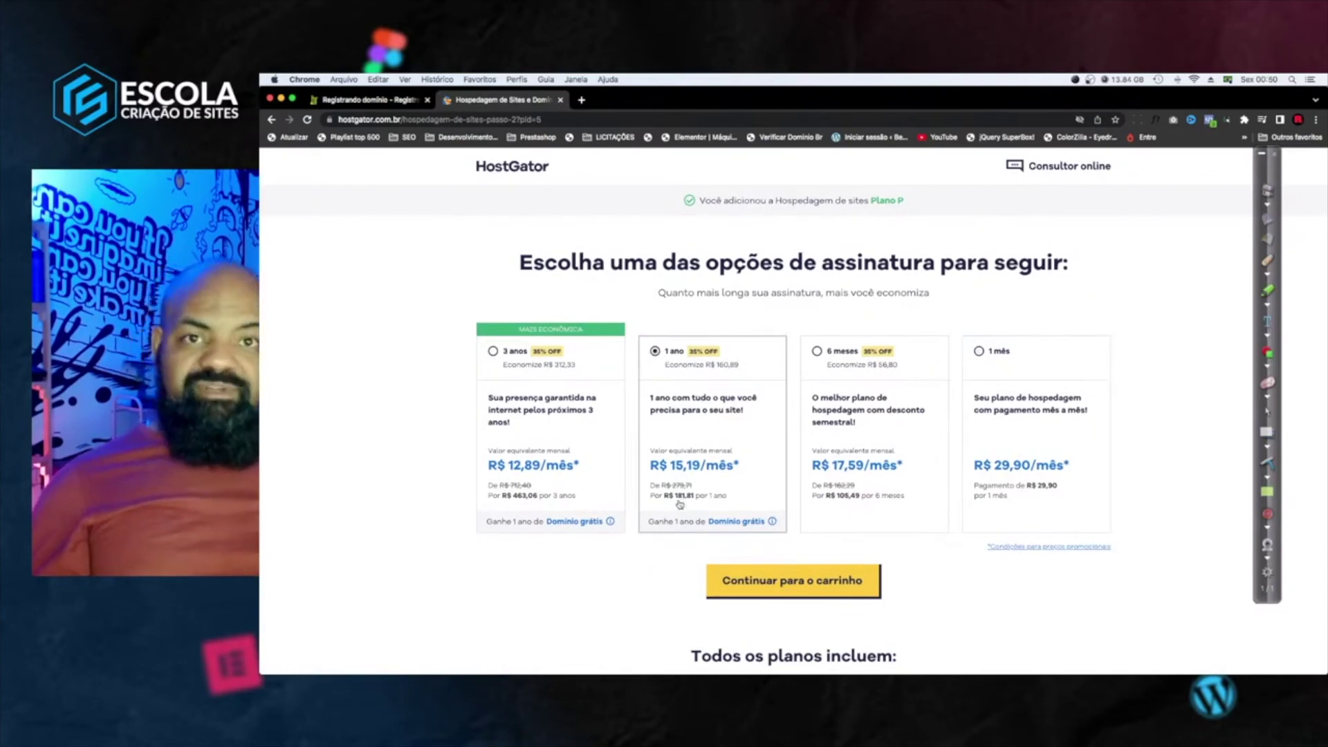
pyautogui.scroll(-1, 682, 504)
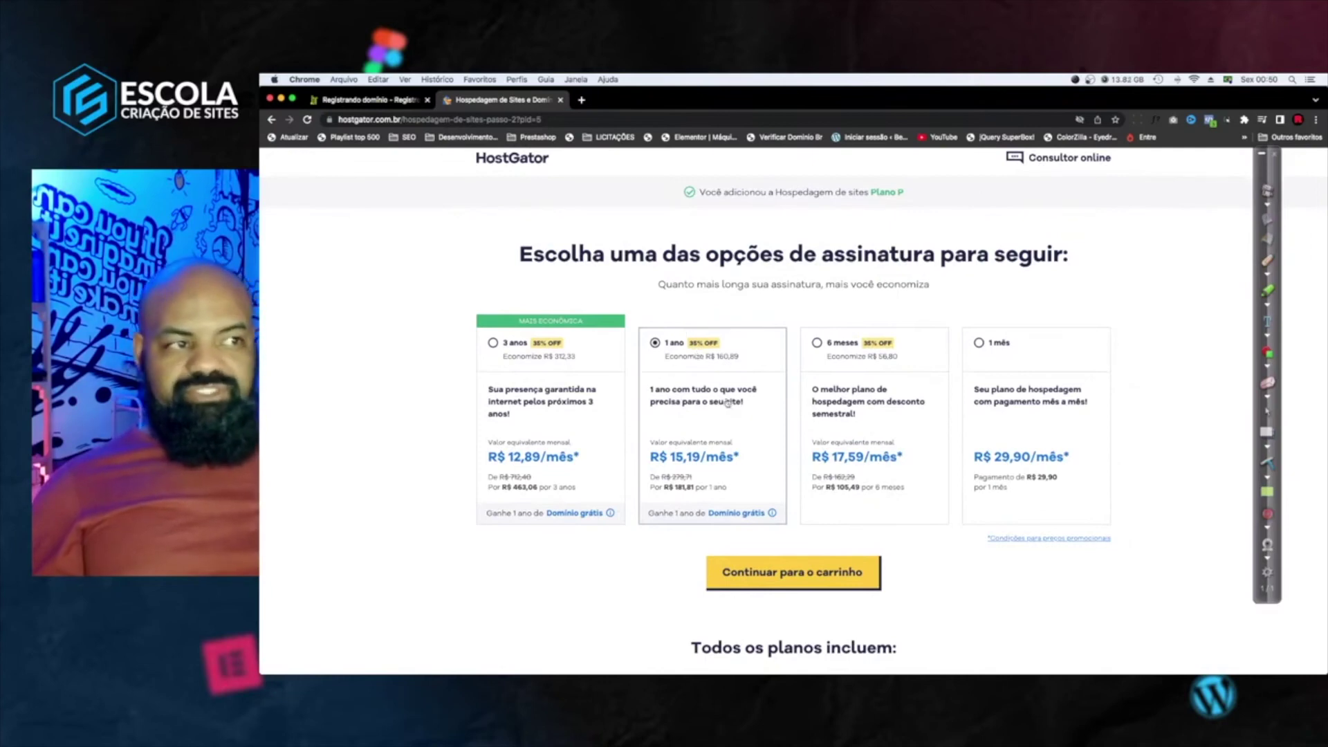
pyautogui.scroll(1, 728, 402)
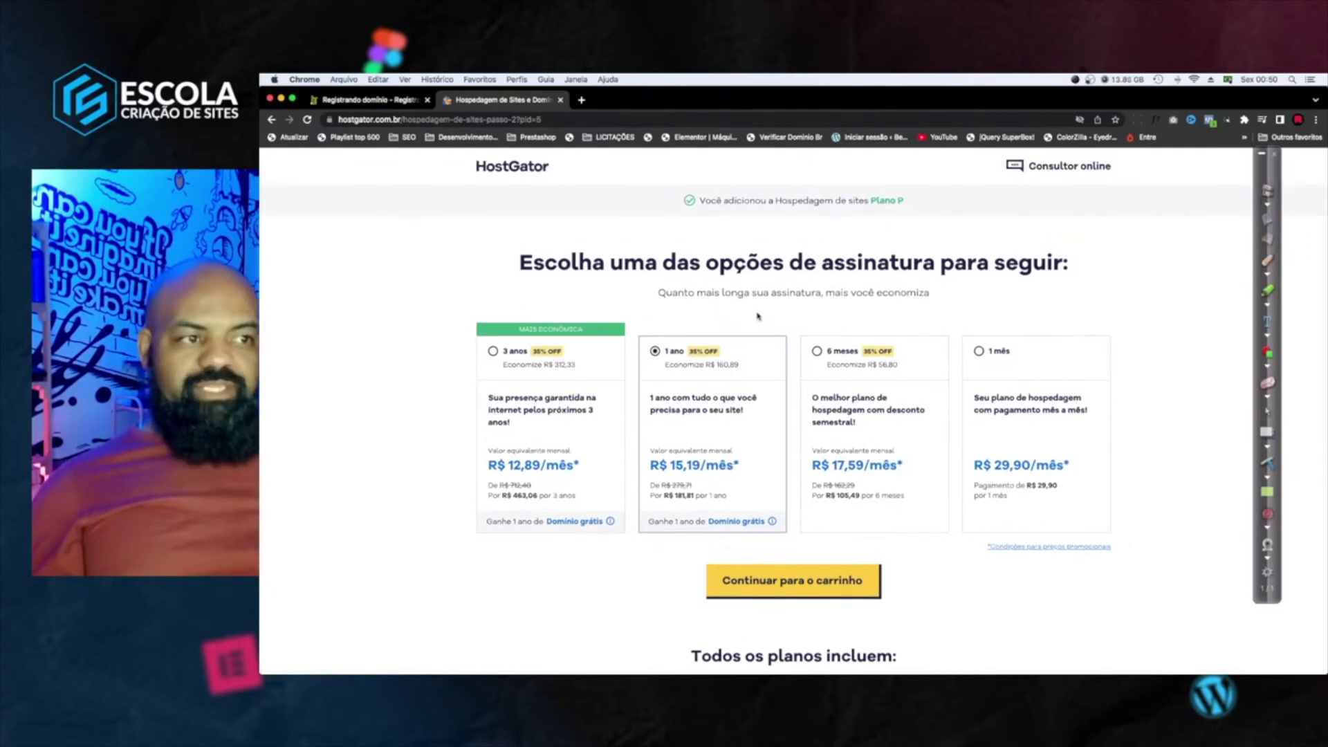
pyautogui.scroll(-1, 726, 348)
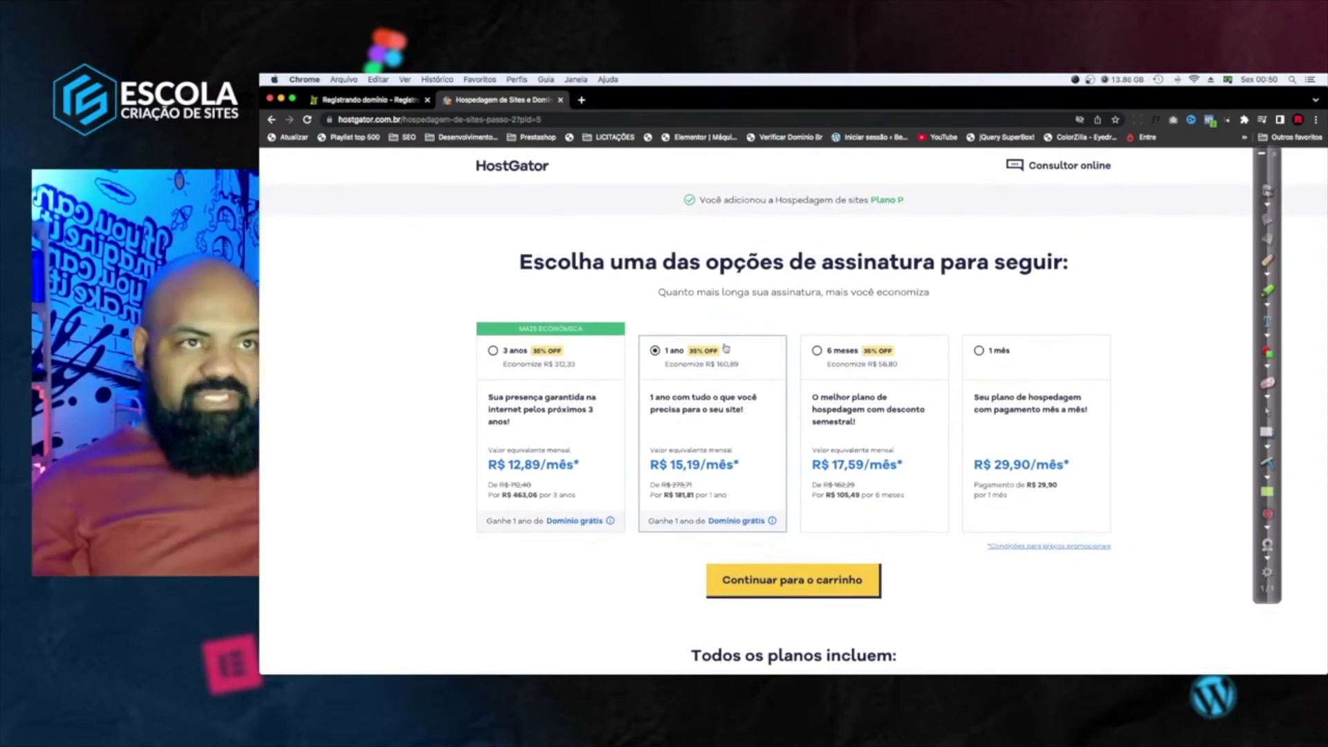
# Close the HostGator and Registro.br tabs and open the HostGator hosting offer with the 45% discount
pyautogui.hotkey('ctrl', 'Up')
pyautogui.hotkey('ctrl', 'Up')
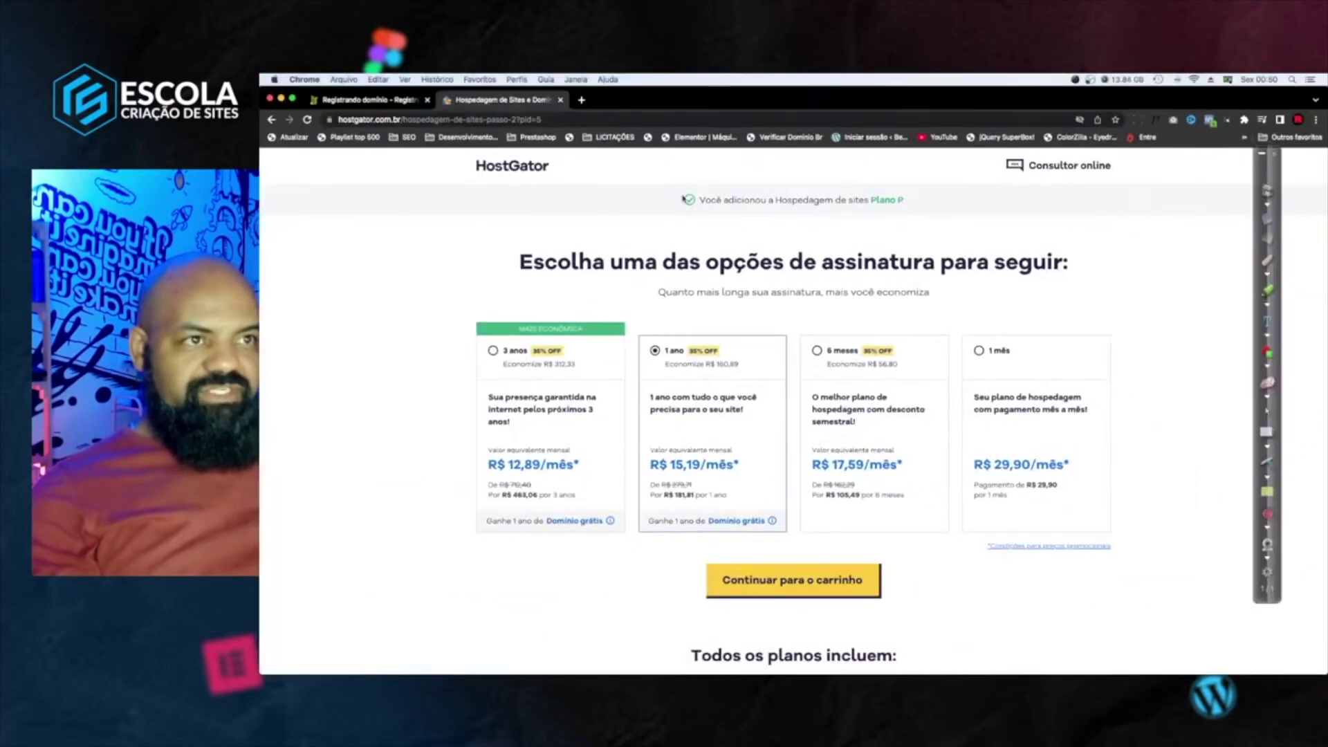
pyautogui.press('super+w')
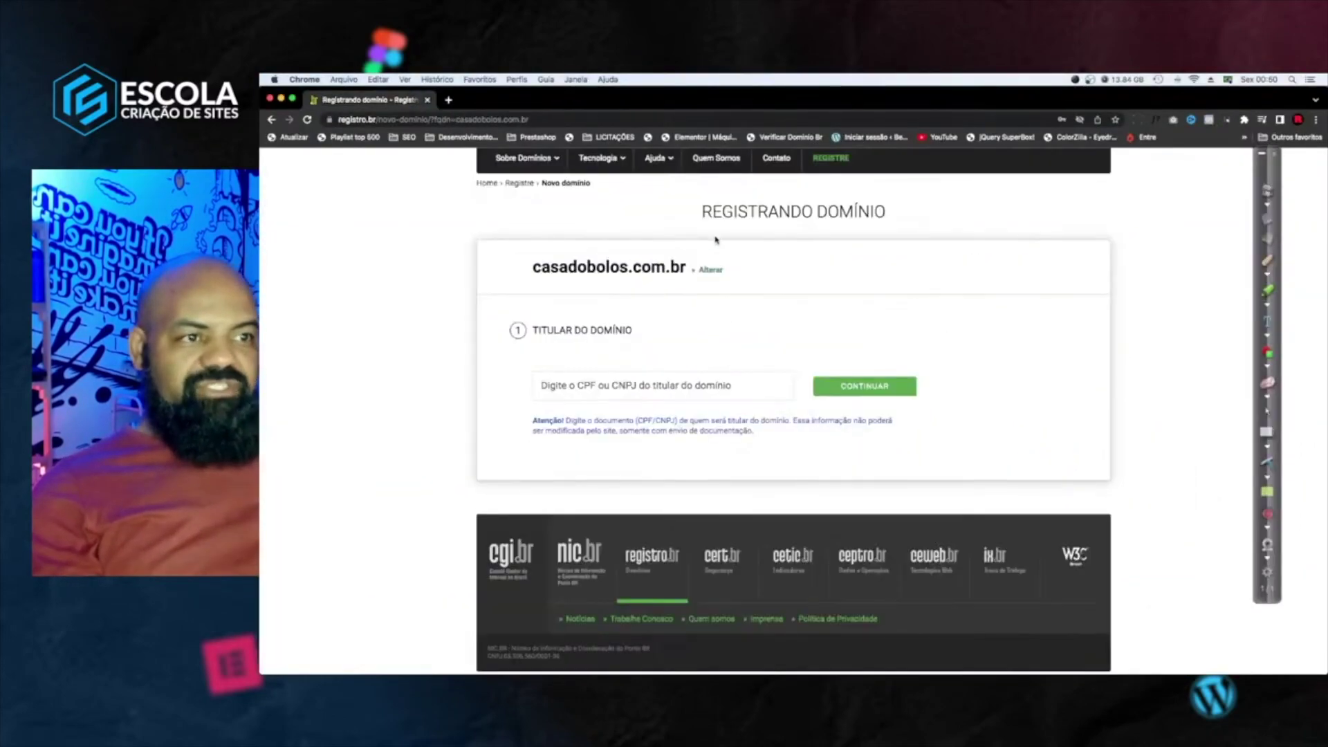
pyautogui.press('super+w')
pyautogui.click(884, 371)
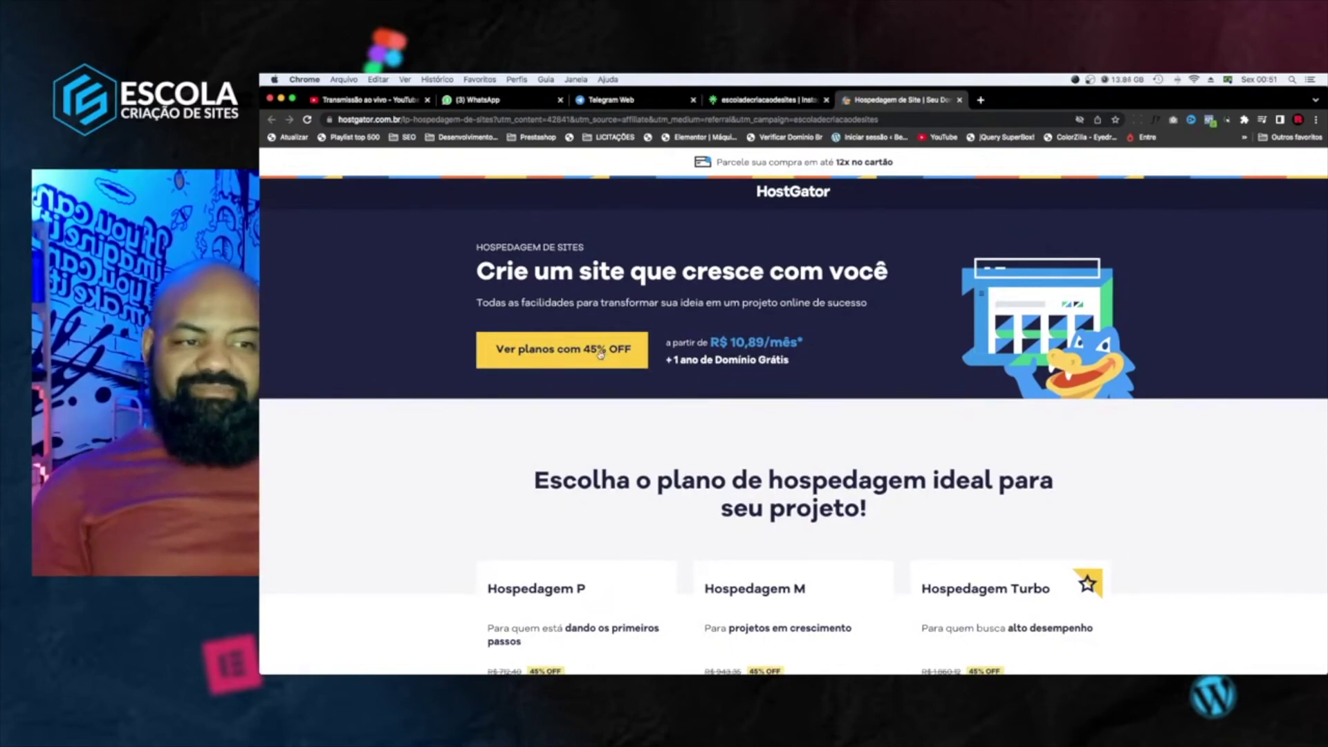
# Choose the Hospedagem P plan from the 45% discount offer with a 1-year subscription and continue to the cart
pyautogui.scroll(-3, 609, 354)
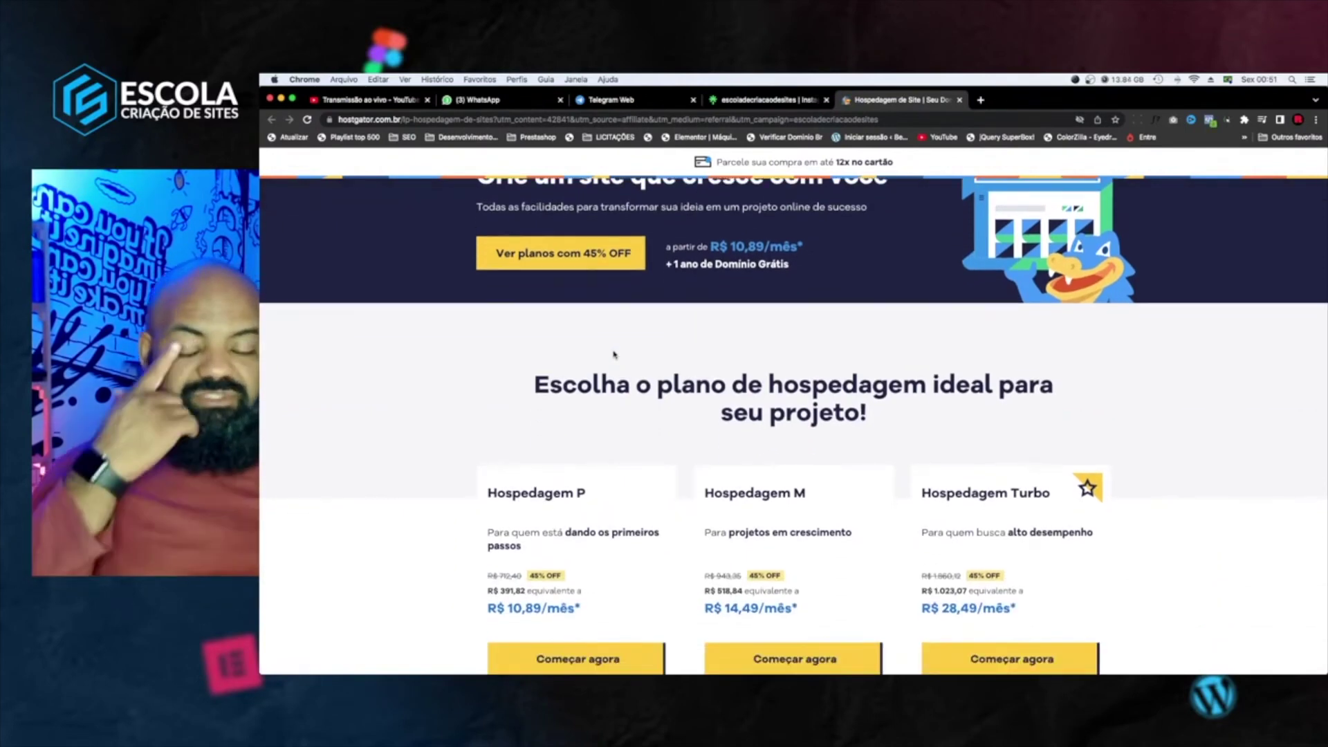
pyautogui.scroll(-3, 618, 328)
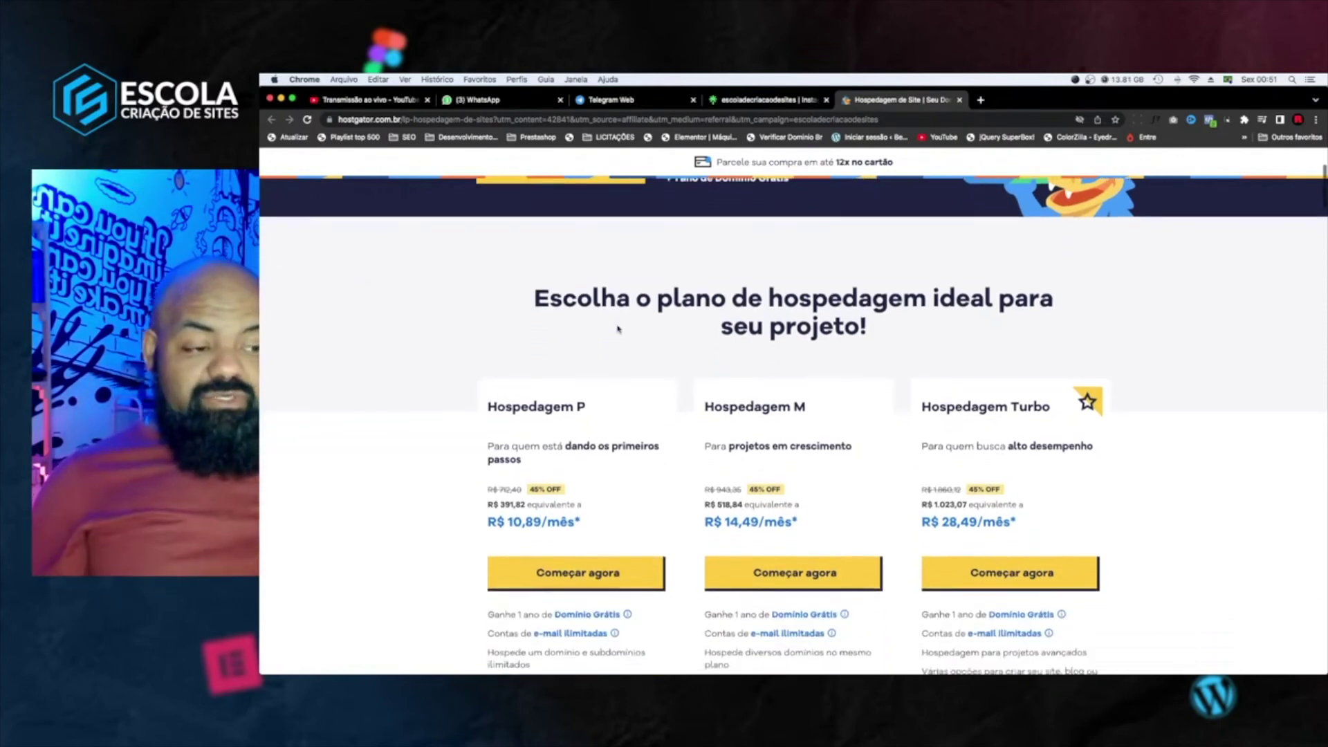
pyautogui.scroll(4, 618, 329)
pyautogui.scroll(-4, 617, 465)
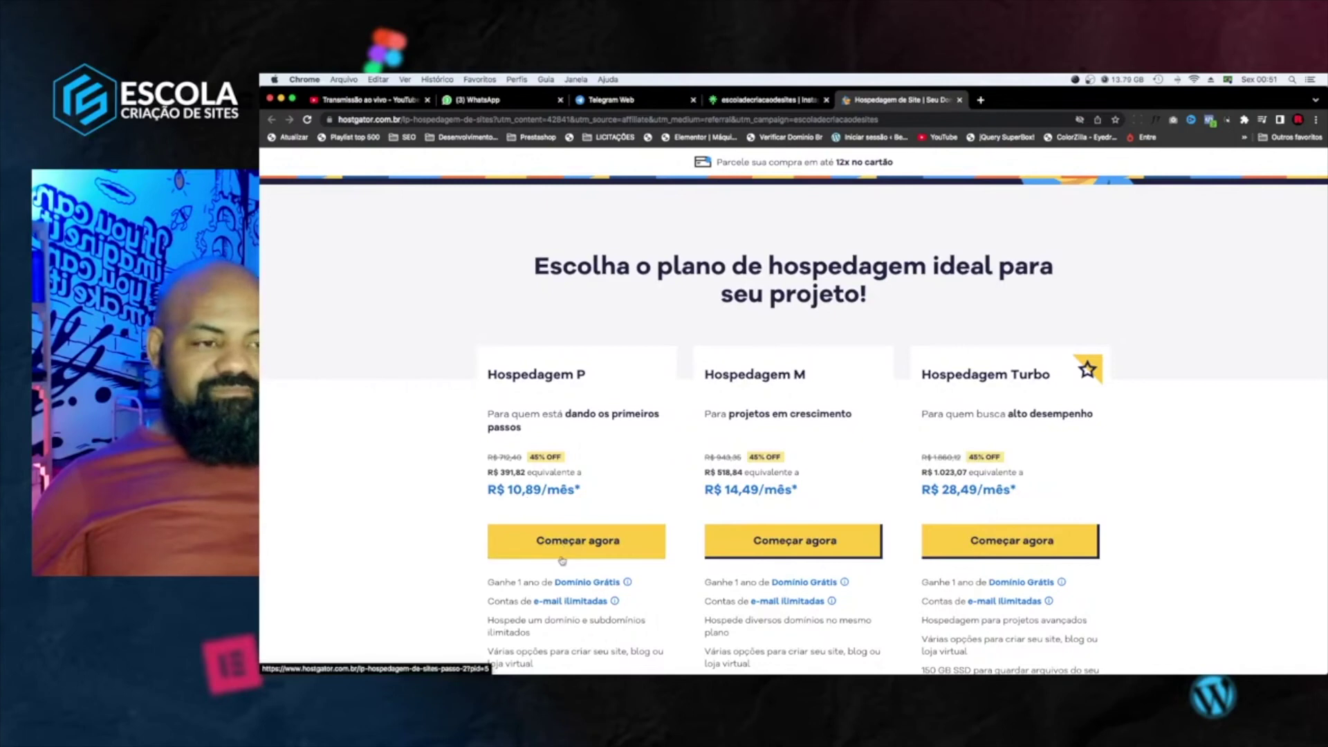
pyautogui.click(578, 543)
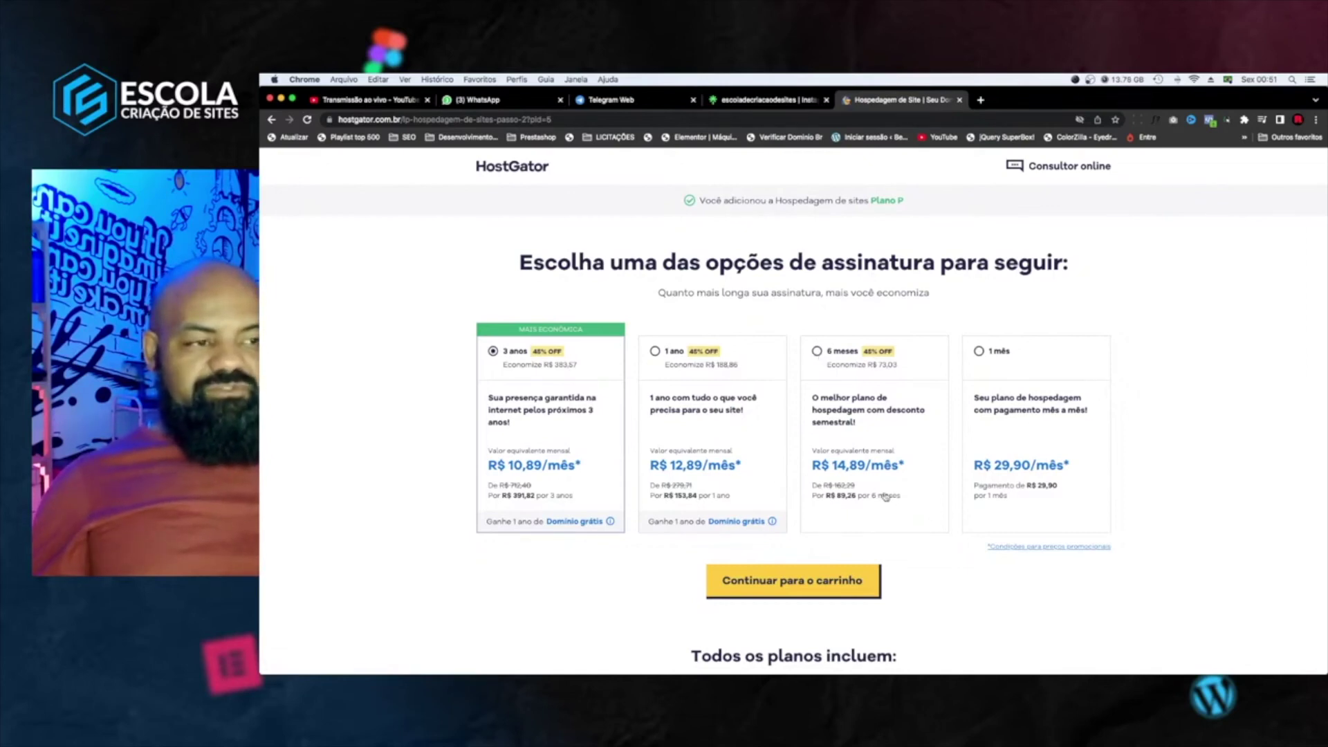
pyautogui.click(656, 354)
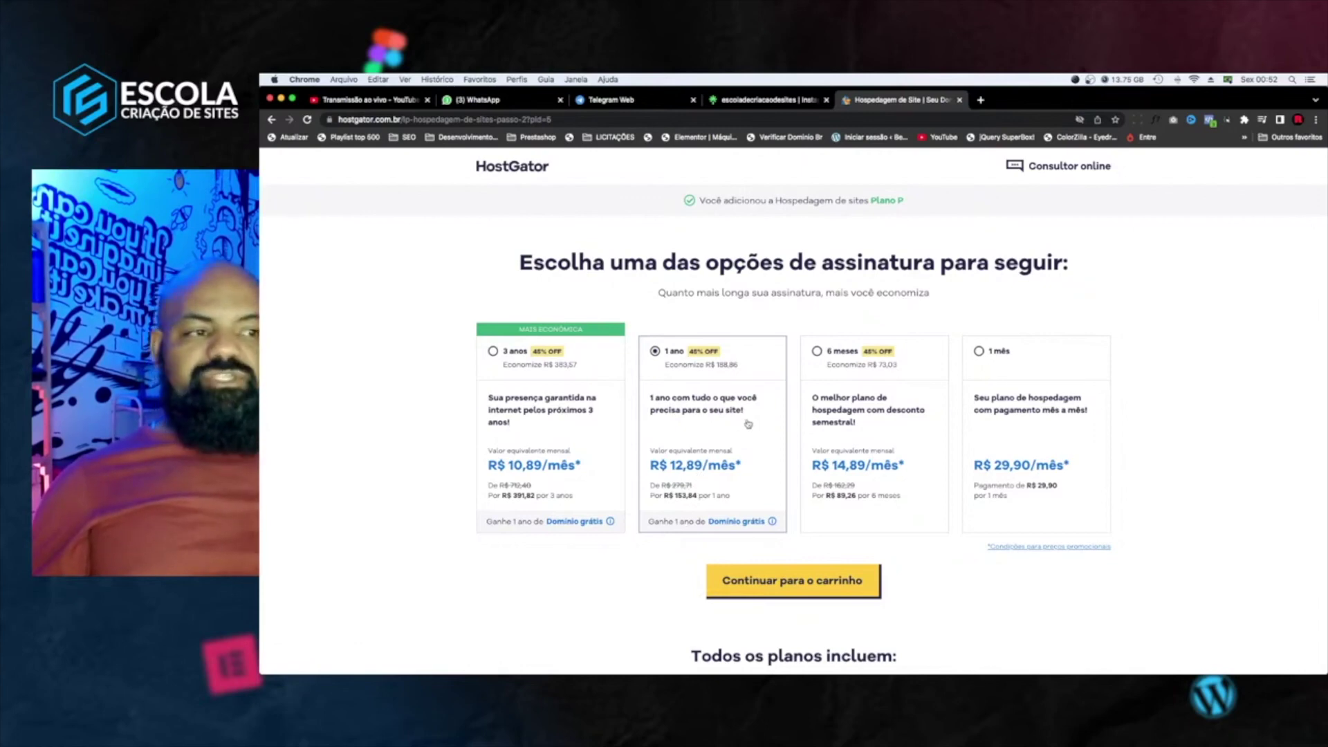
pyautogui.click(845, 589)
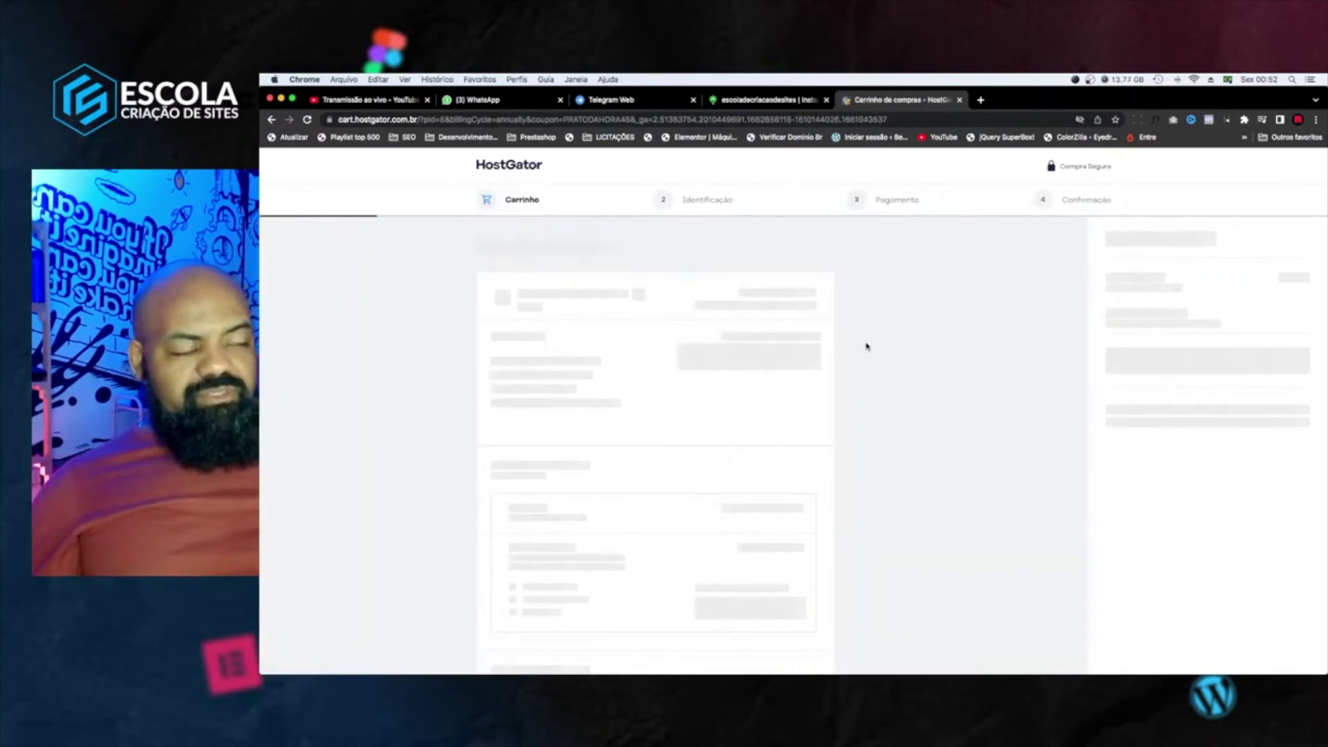
# Review the cart's email plan options and highlight the per-account storage limit of the Titan Grátis plan
pyautogui.scroll(-2, 899, 359)
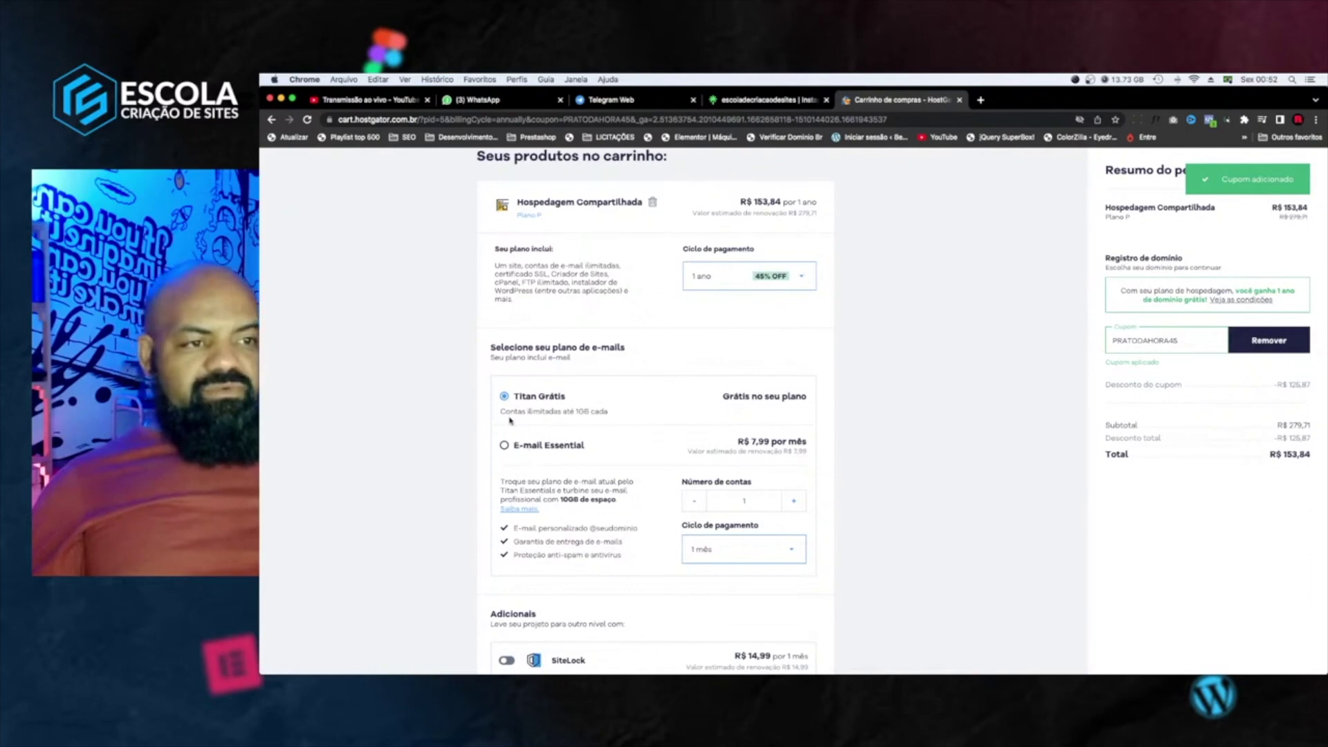
pyautogui.scroll(-1, 615, 411)
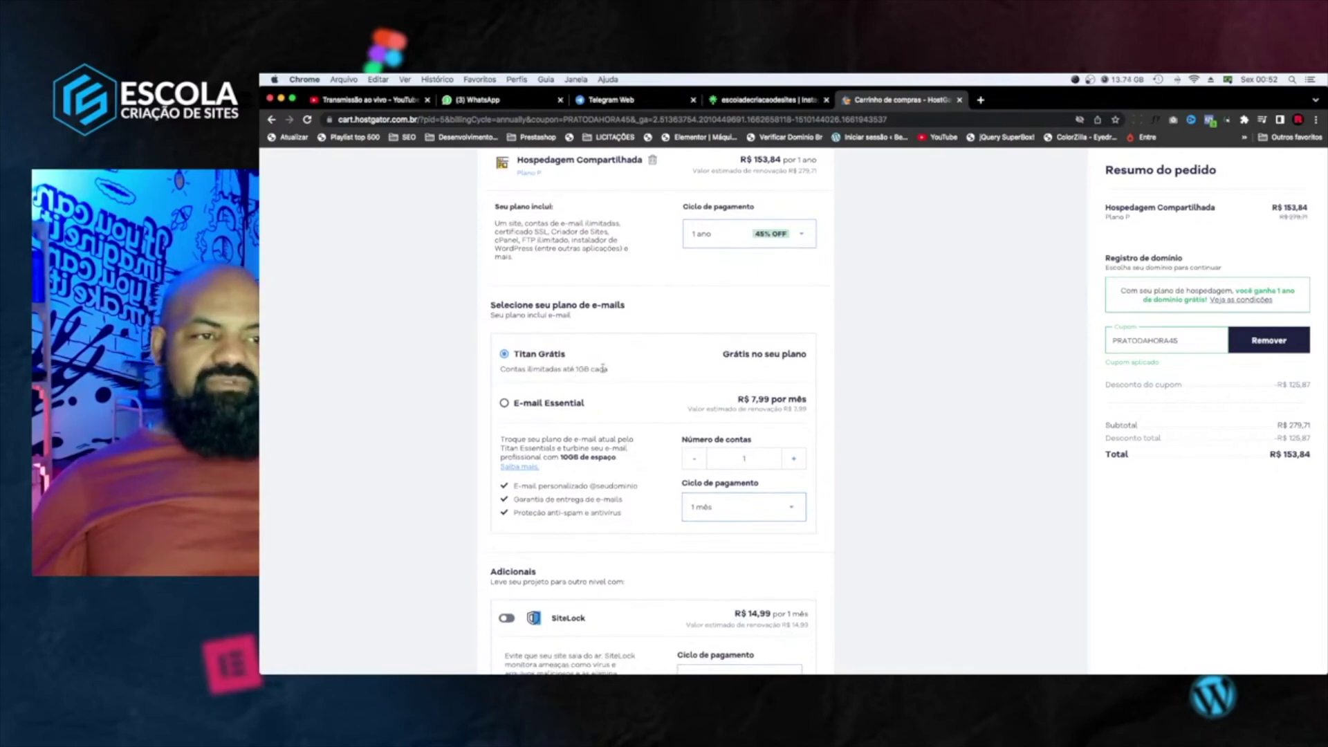
pyautogui.moveTo(606, 368); pyautogui.dragTo(557, 369)
pyautogui.scroll(-1, 676, 377)
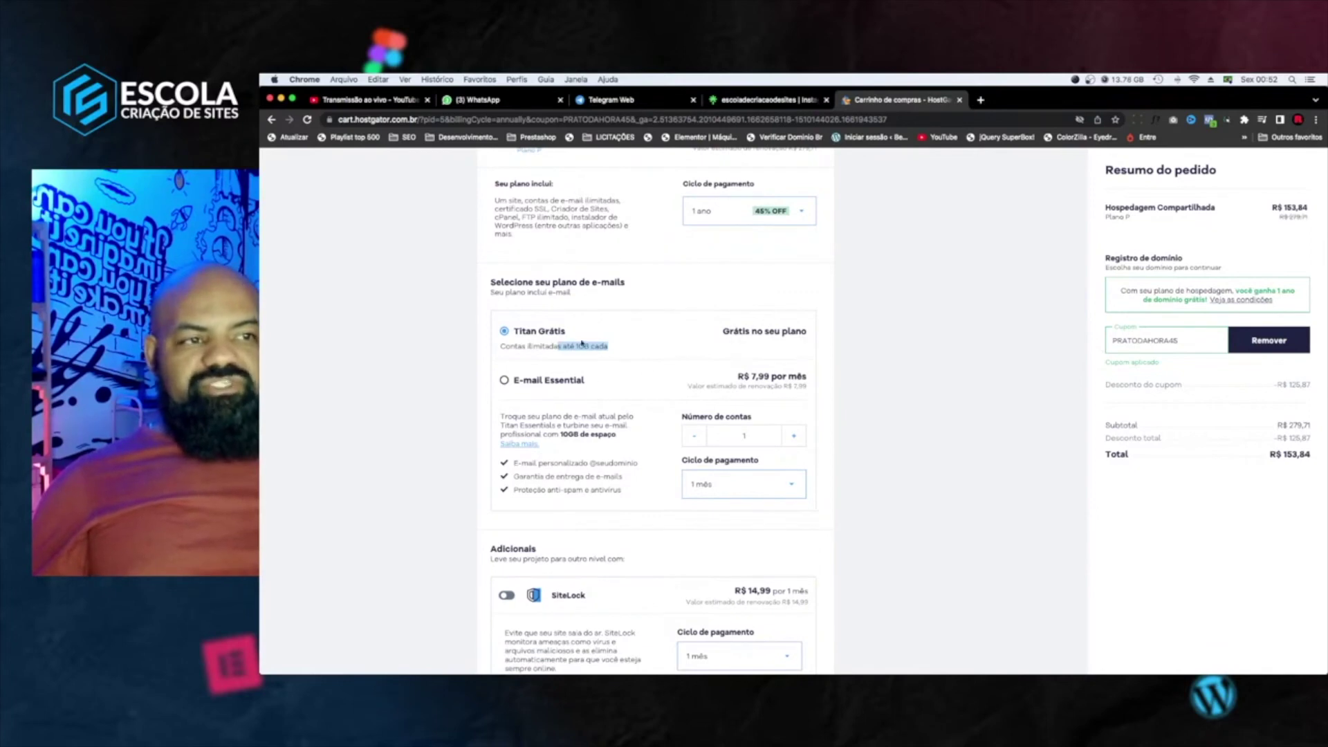
# Review the cart's payment cycle, email plans and the SiteLock and CodeGuard extras
pyautogui.scroll(2, 541, 338)
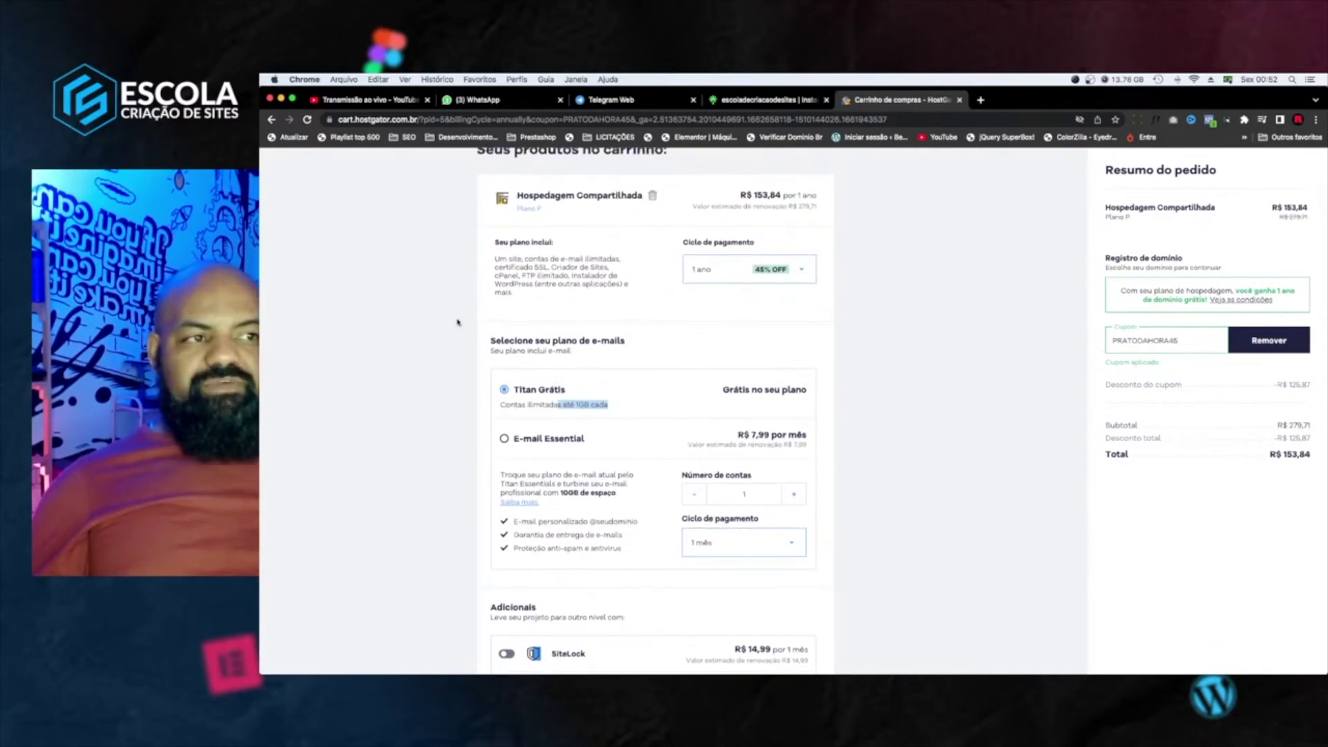
pyautogui.scroll(-6, 835, 394)
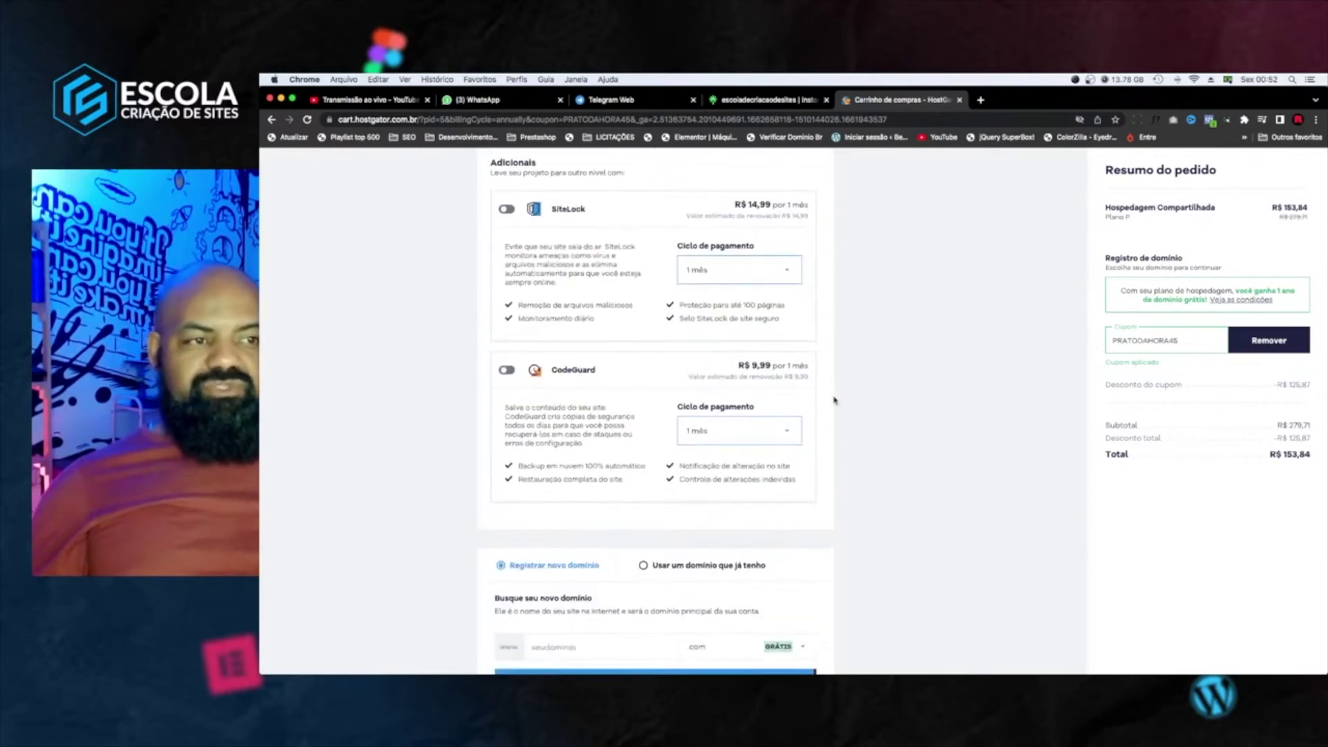
pyautogui.scroll(6, 371, 240)
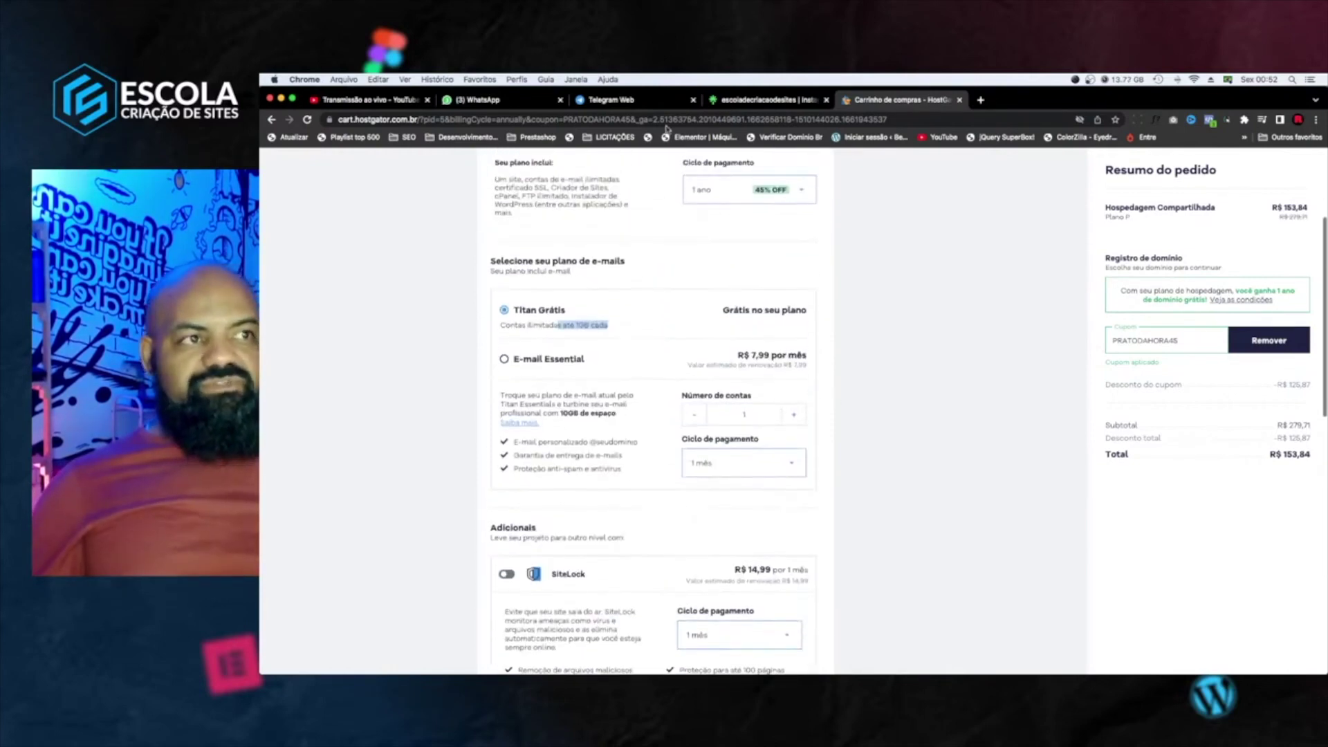
pyautogui.scroll(2, 371, 240)
# Go back from the cart past the subscription options to the comparison of the Hospedagem P, M and Turbo plans
pyautogui.hscroll(-5, 371, 240)
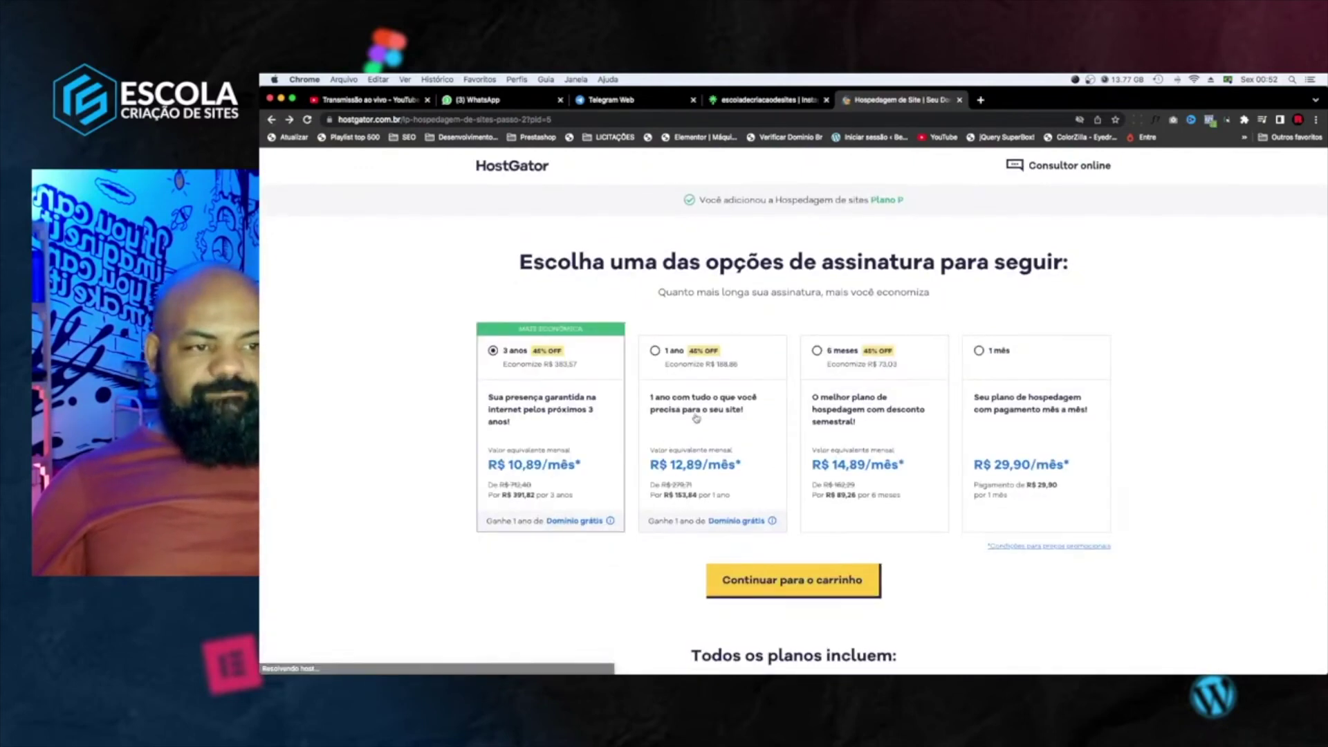
pyautogui.scroll(-1, 591, 420)
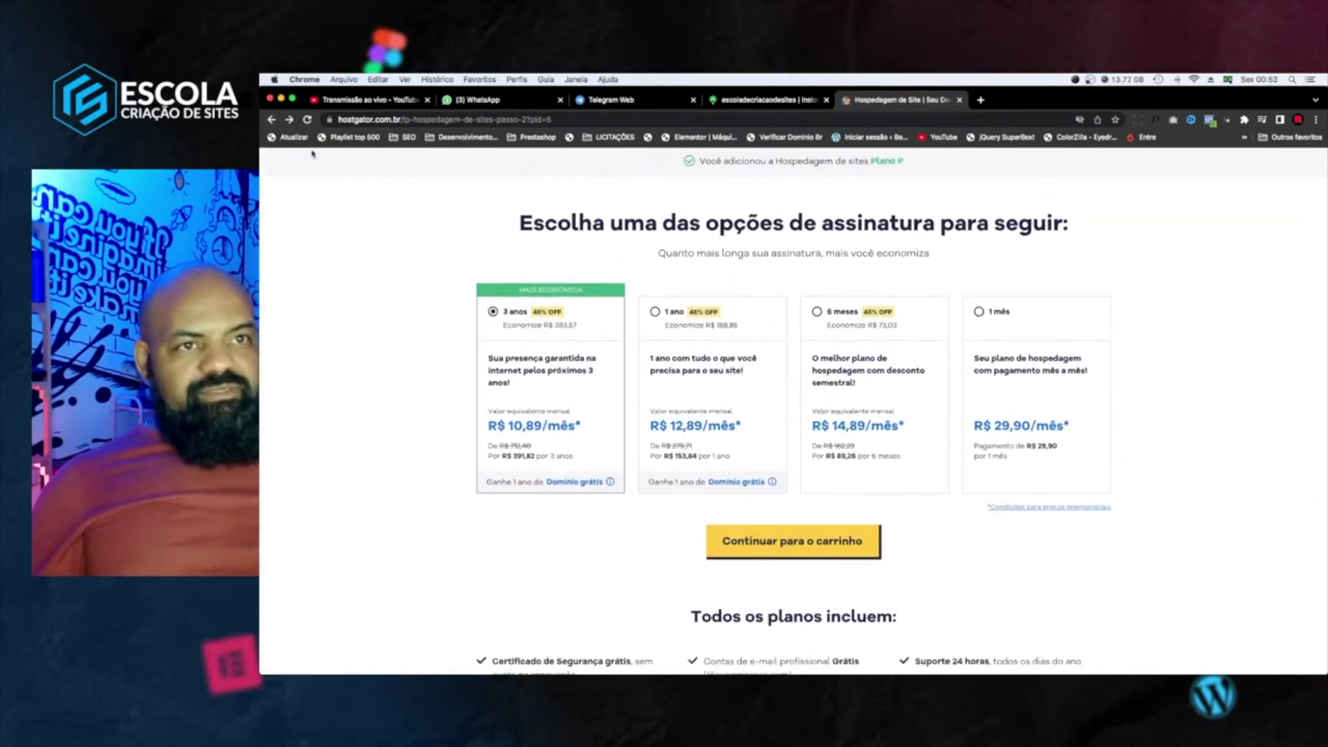
pyautogui.click(271, 119)
pyautogui.scroll(-3, 595, 433)
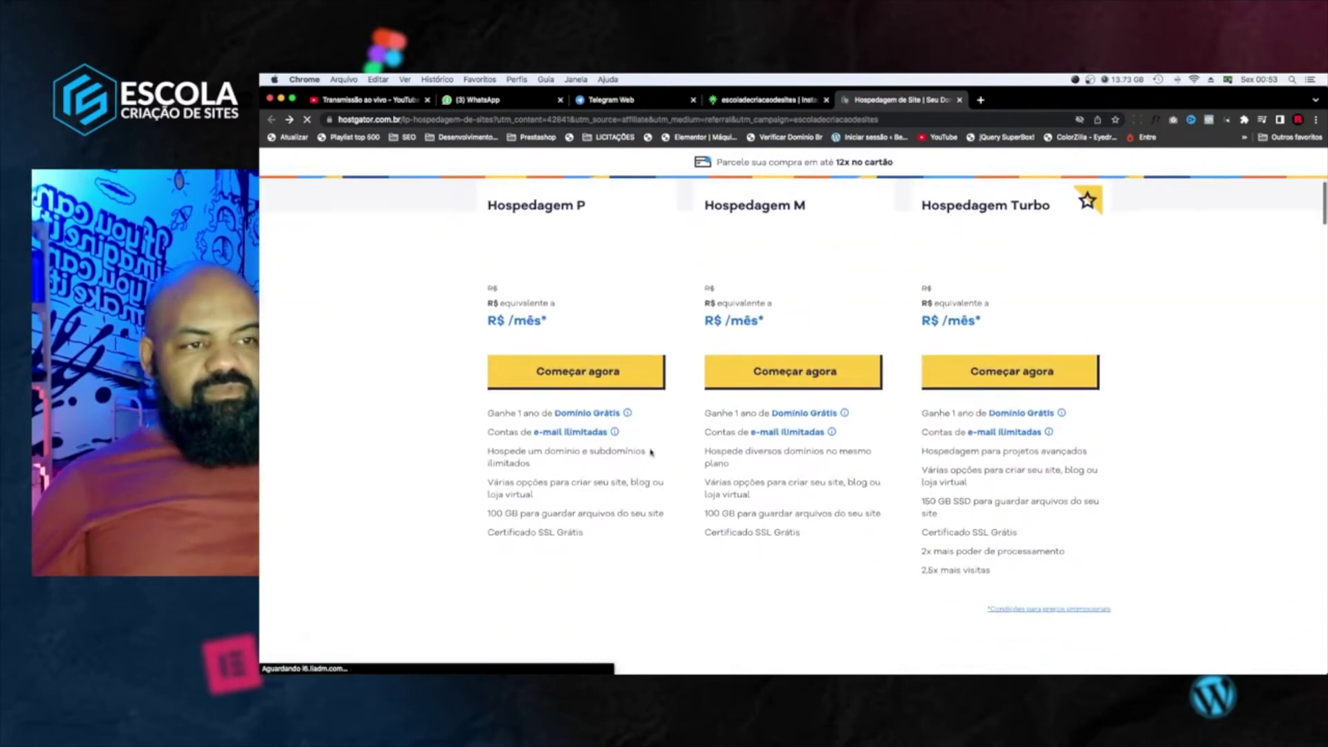
# Open the Hospedagem P plan's unlimited email details, highlight the Titan and cPanel webmail options, and close the details
pyautogui.click(615, 436)
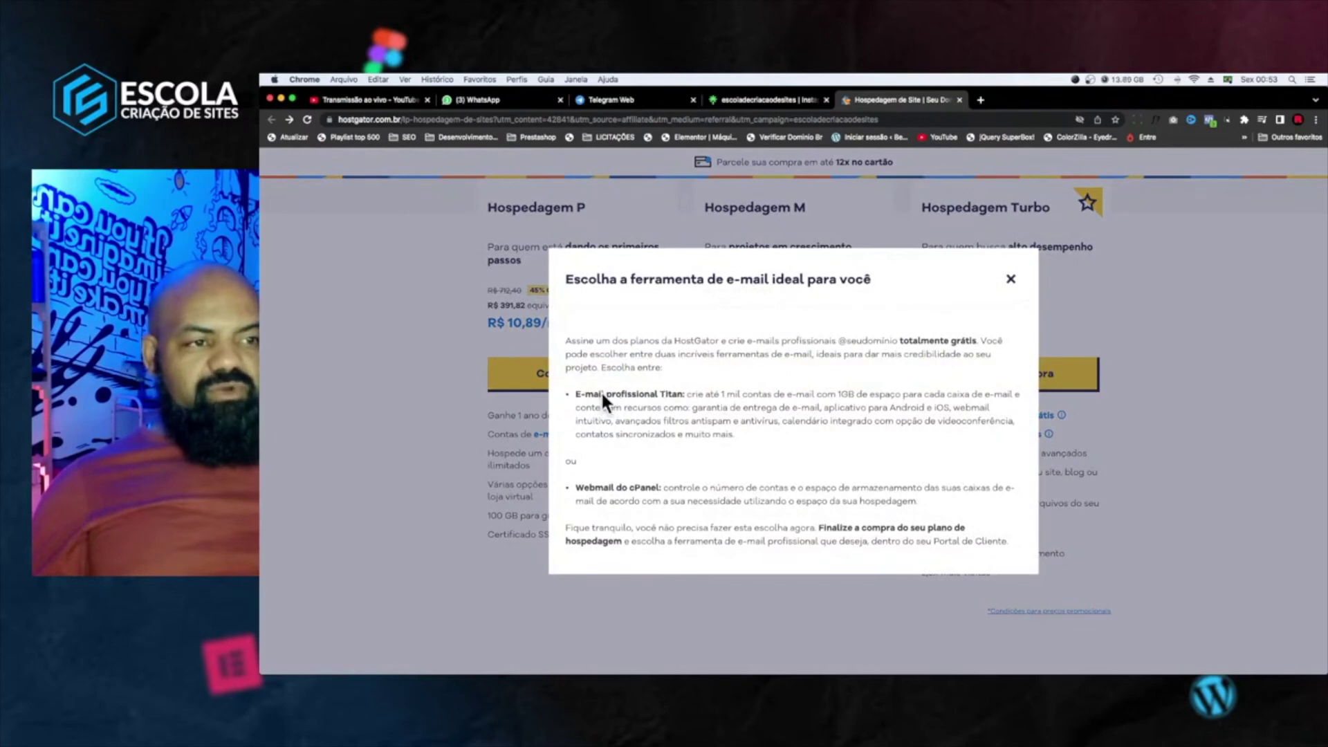
pyautogui.moveTo(682, 395); pyautogui.dragTo(628, 395)
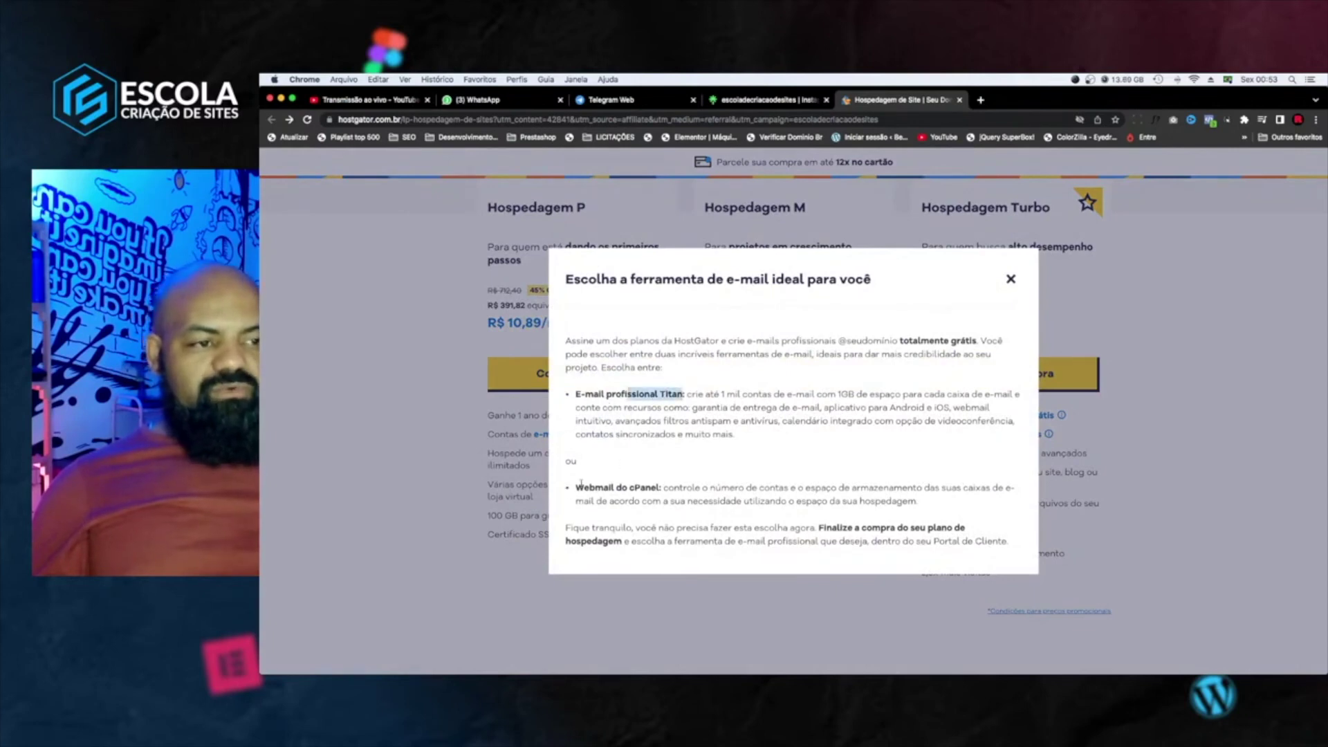
pyautogui.moveTo(581, 484); pyautogui.dragTo(670, 486)
pyautogui.click(668, 487)
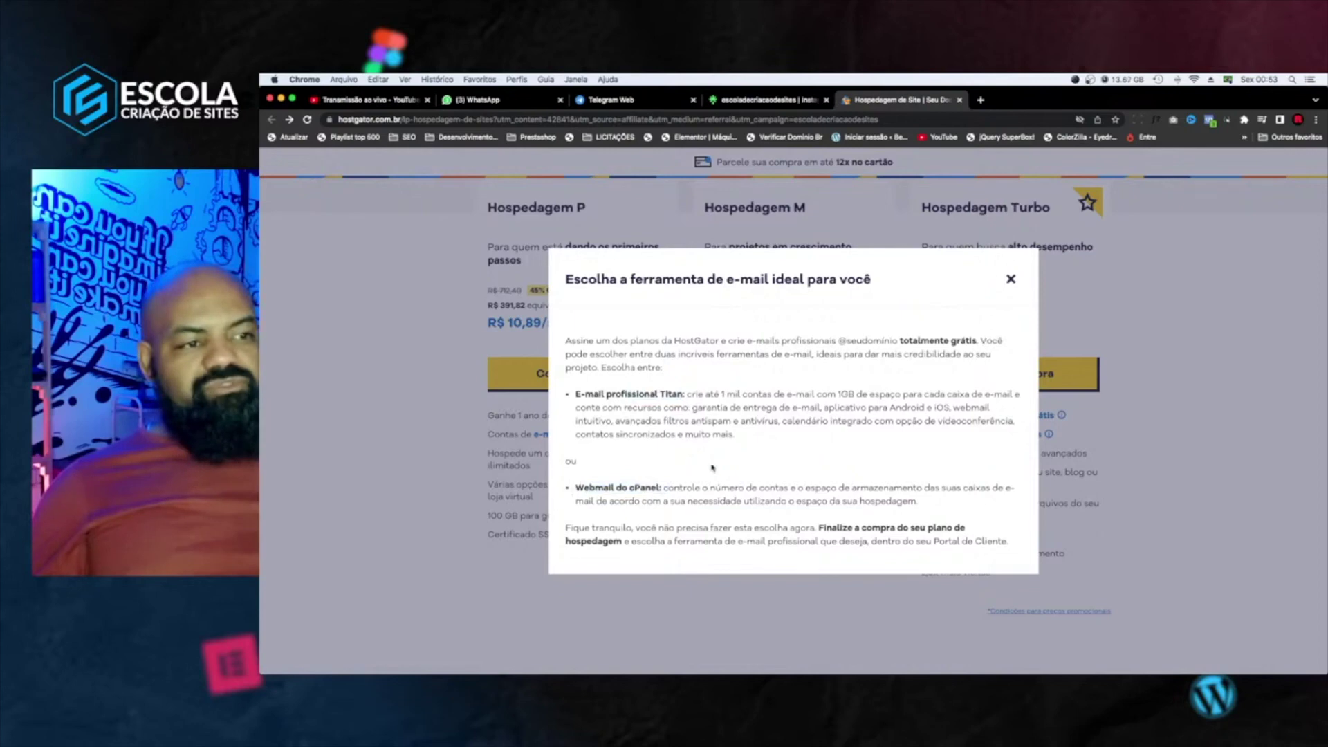
pyautogui.click(1009, 282)
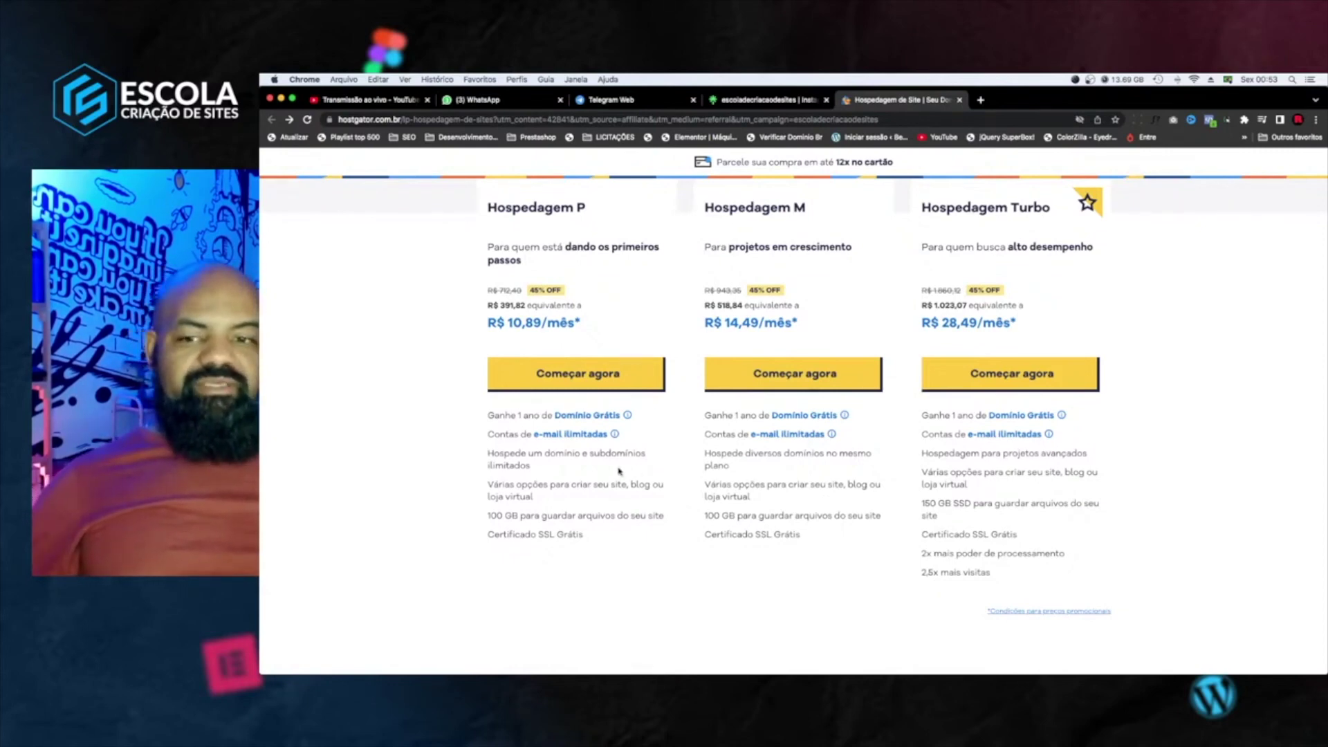
# Leave the plan comparison and switch to the presentation in Preview, showing the 45% hosting coupon slide in full screen
pyautogui.scroll(3, 619, 471)
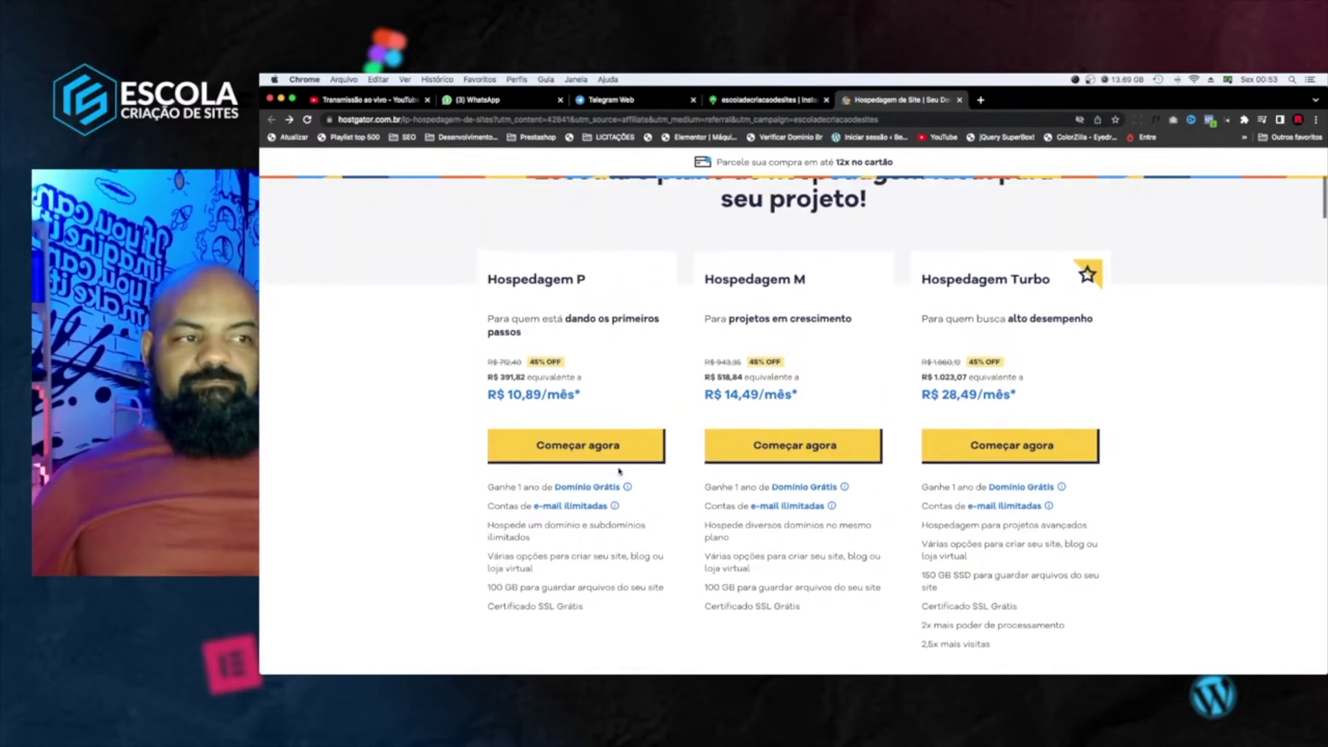
pyautogui.scroll(1, 637, 494)
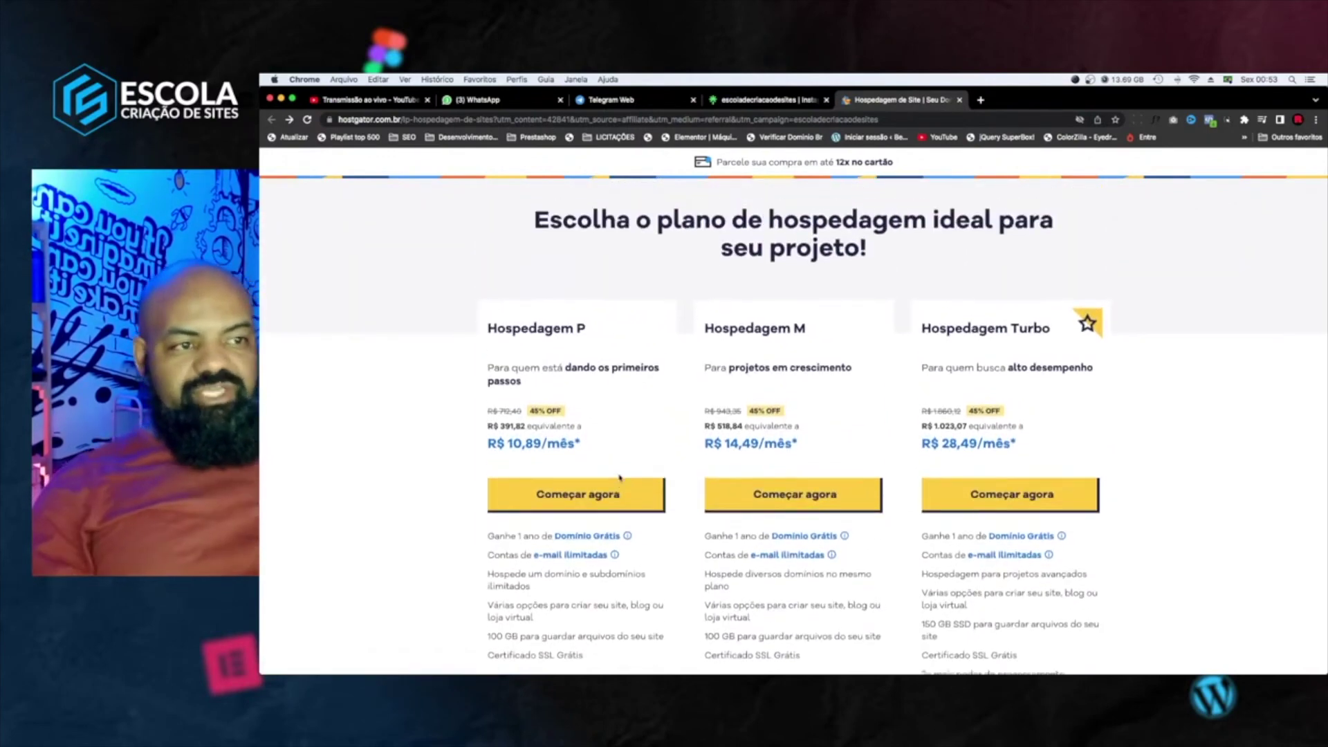
pyautogui.scroll(1, 664, 518)
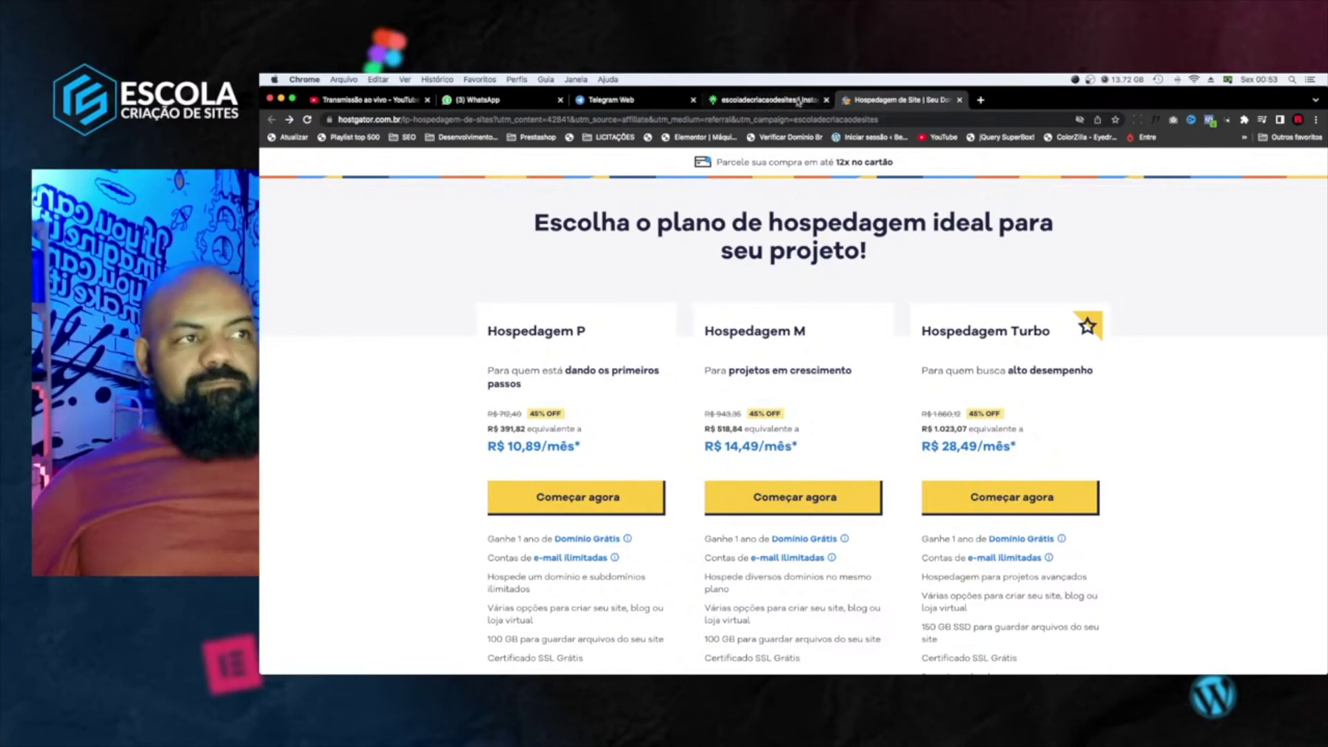
pyautogui.press('super+Tab')
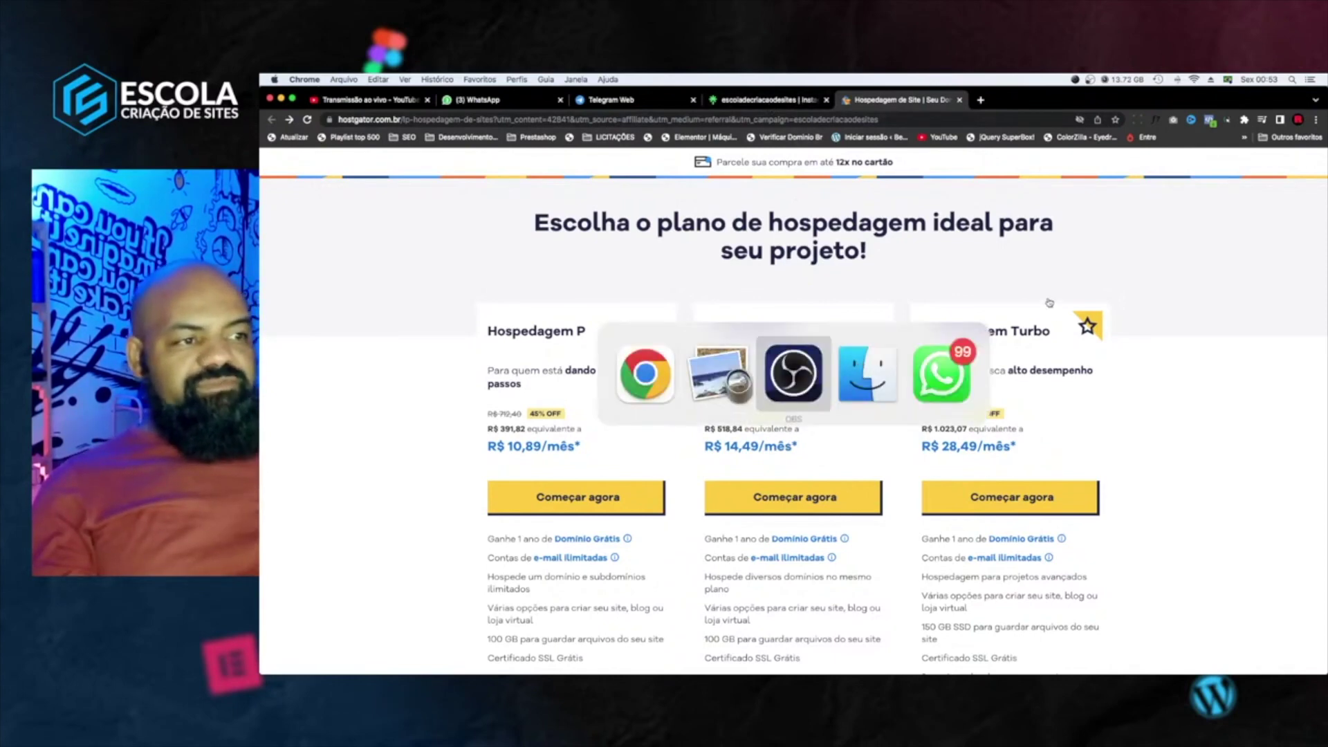
pyautogui.press('super+Tab')
pyautogui.press('super+shift+f')
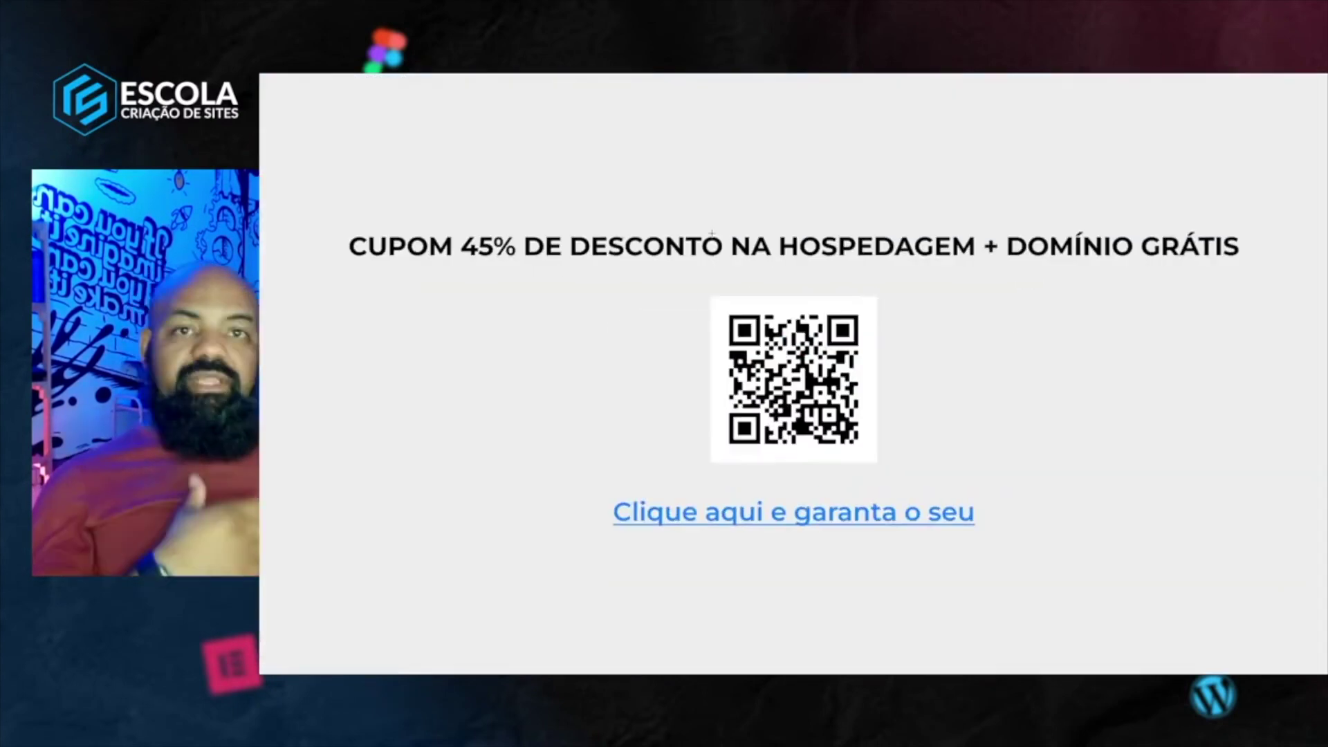